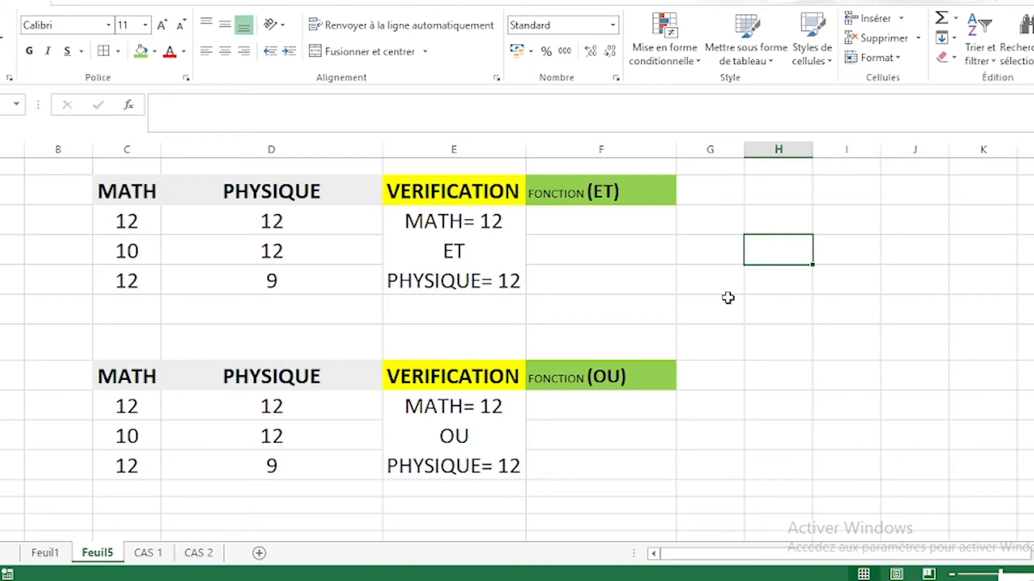
- Enter =ET(C5=12;D5=12) in F5 to test both grades, and fill the formula down to F7
{"action": "left_click", "coordinate": [615, 230]}
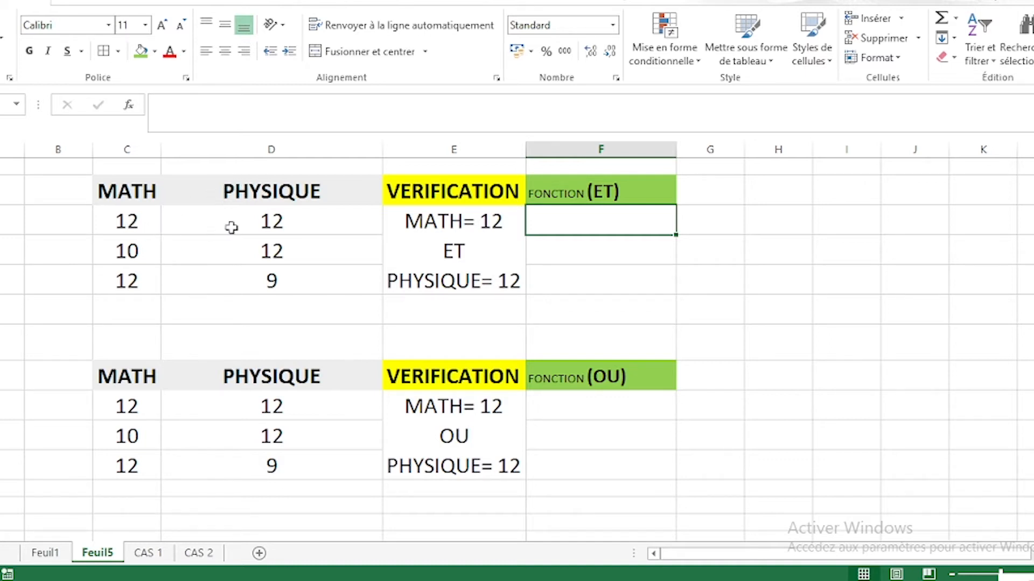
{"action": "left_click", "coordinate": [582, 237]}
{"action": "left_click", "coordinate": [602, 224]}
{"action": "double_click", "coordinate": [605, 224]}
{"action": "type", "text": "="}
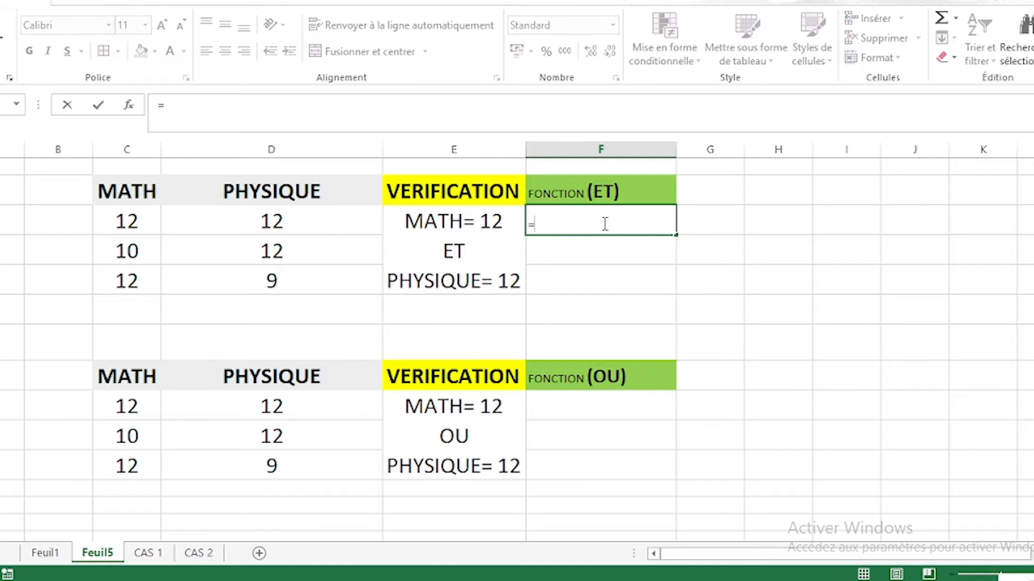
{"action": "type", "text": "E"}
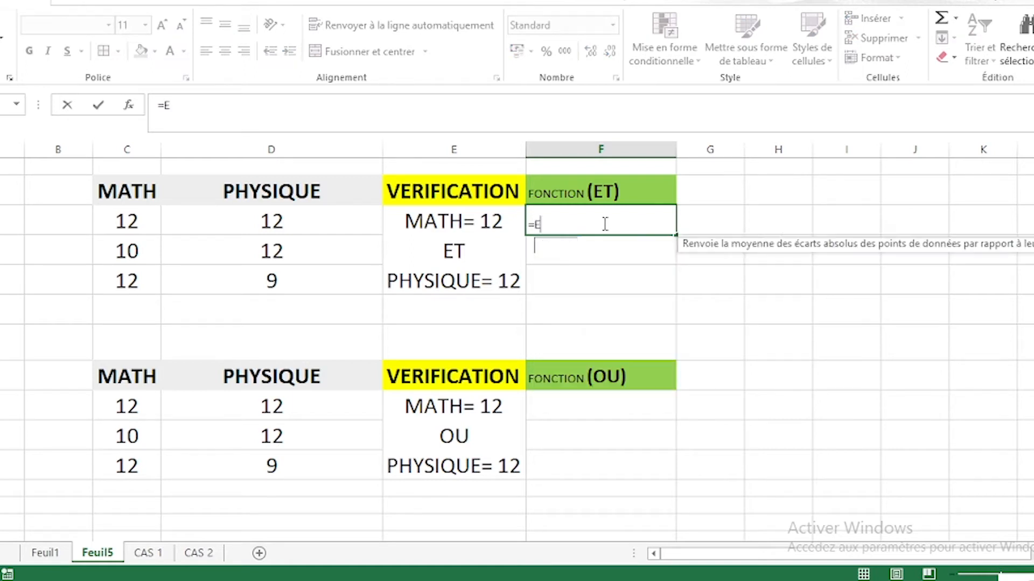
{"action": "type", "text": "T("}
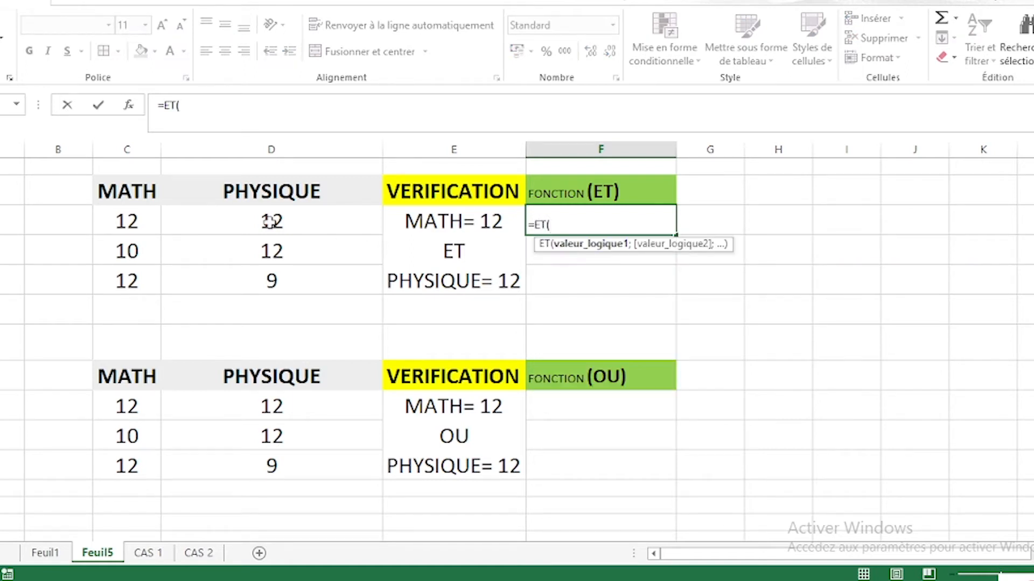
{"action": "left_click", "coordinate": [128, 220]}
{"action": "type", "text": "="}
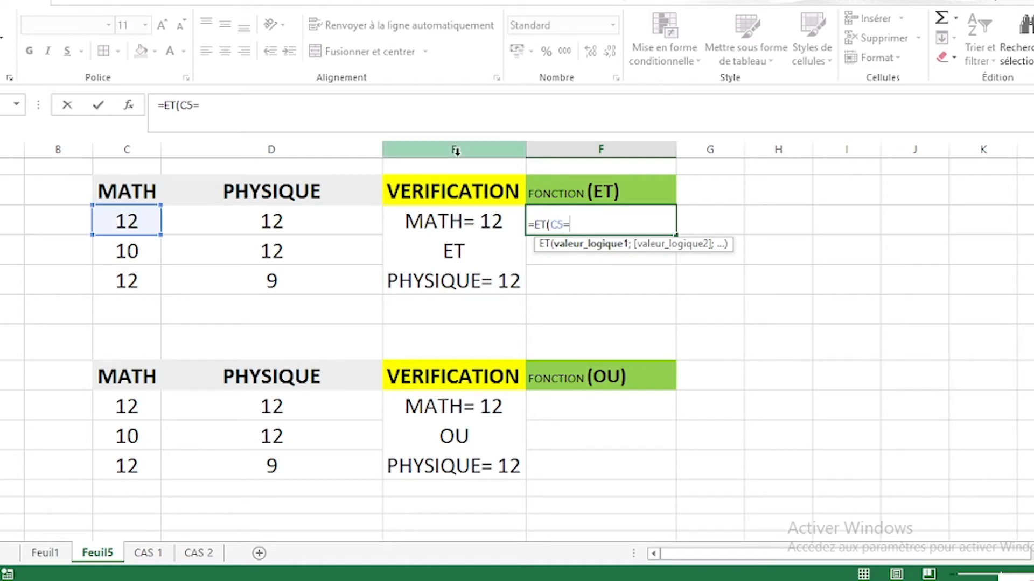
{"action": "type", "text": "12;"}
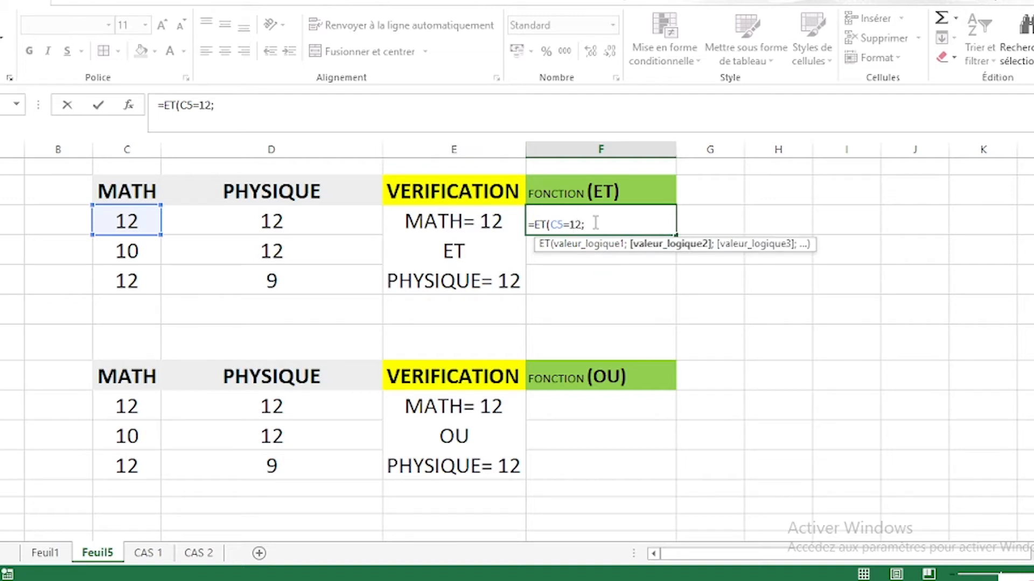
{"action": "left_click", "coordinate": [280, 217]}
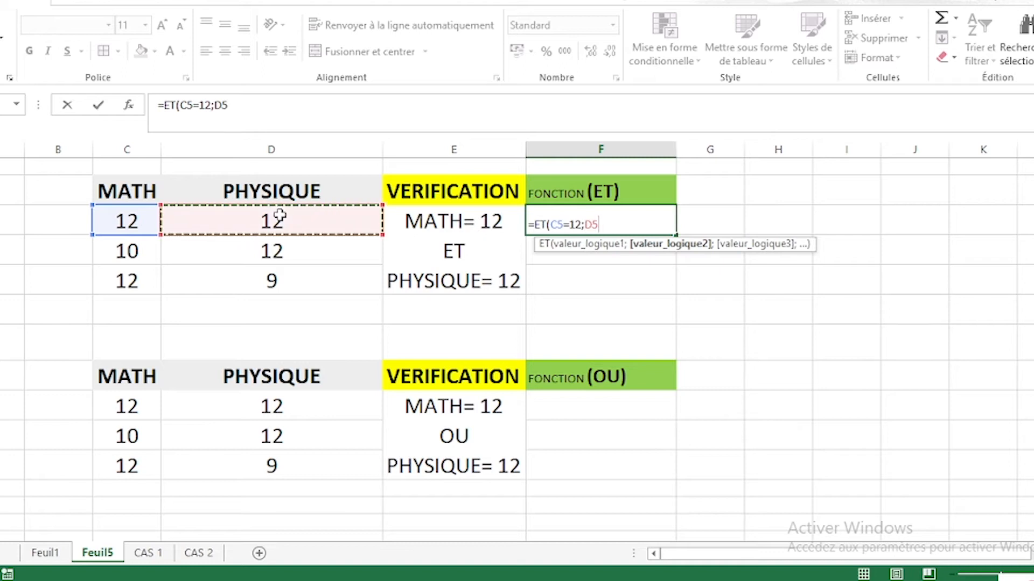
{"action": "type", "text": "=1"}
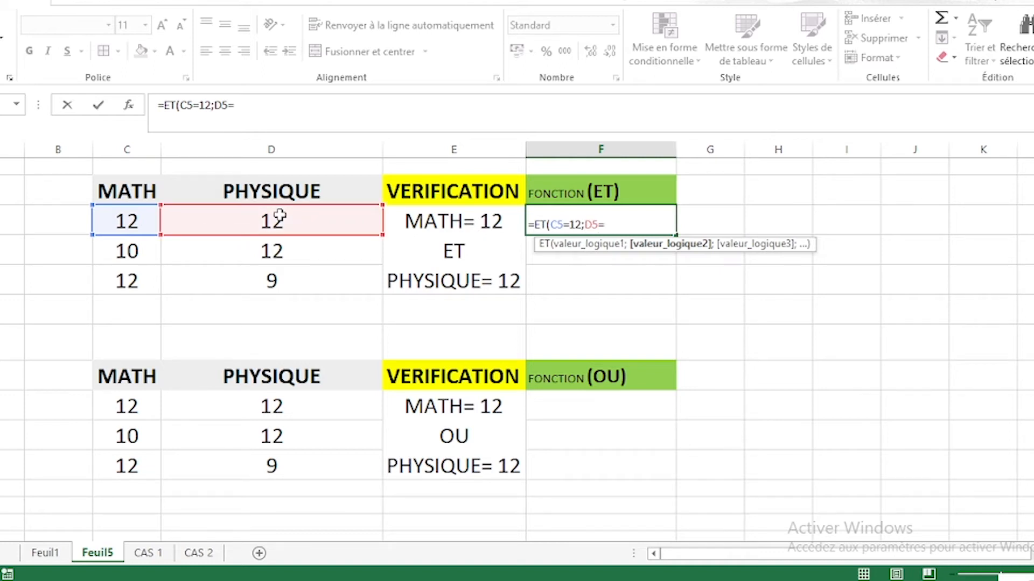
{"action": "type", "text": "2)"}
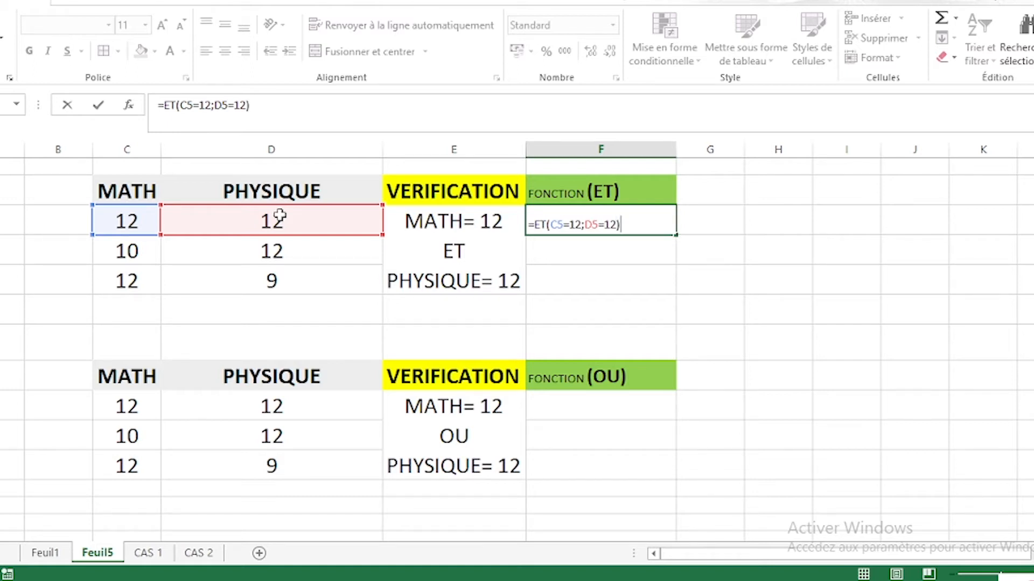
{"action": "key", "text": "ctrl+Return"}
{"action": "left_click", "coordinate": [605, 218]}
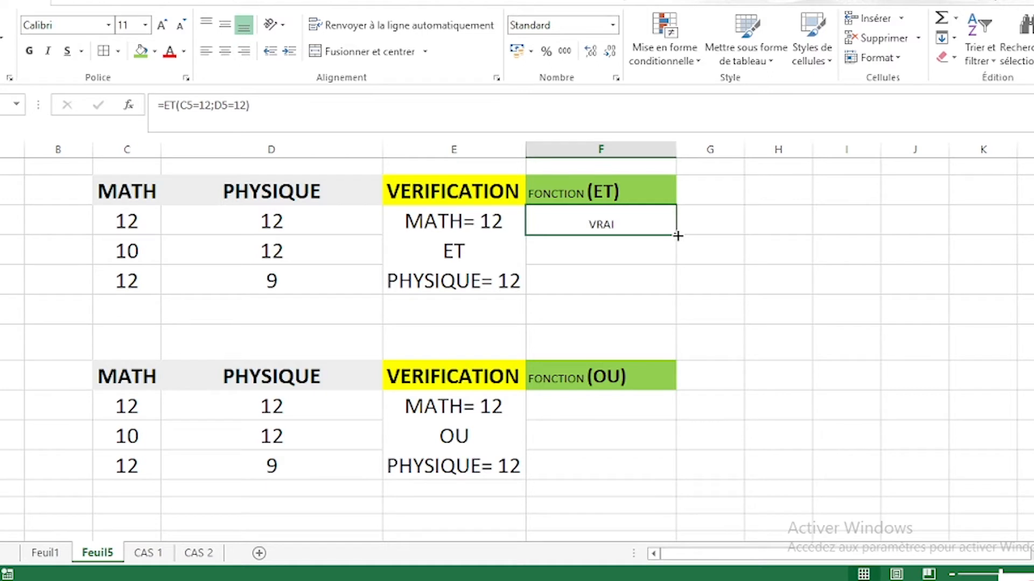
{"action": "left_click_drag", "start_coordinate": [677, 235], "coordinate": [673, 285]}
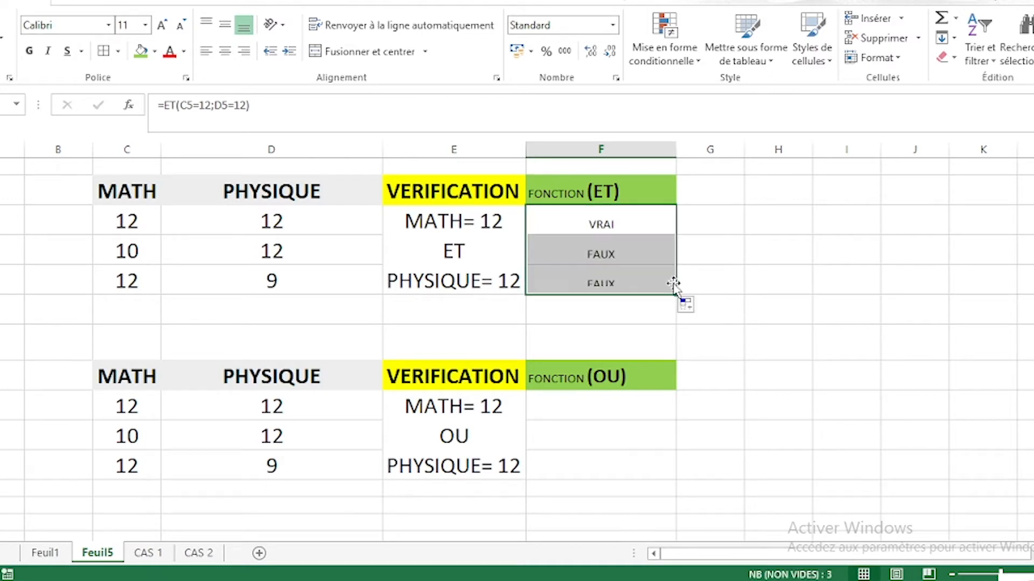
- Examine the formulas in F5:F7 and compare the ET results with the MATH and PHYSIQUE grades in rows 6 and 7
{"action": "left_click", "coordinate": [598, 255]}
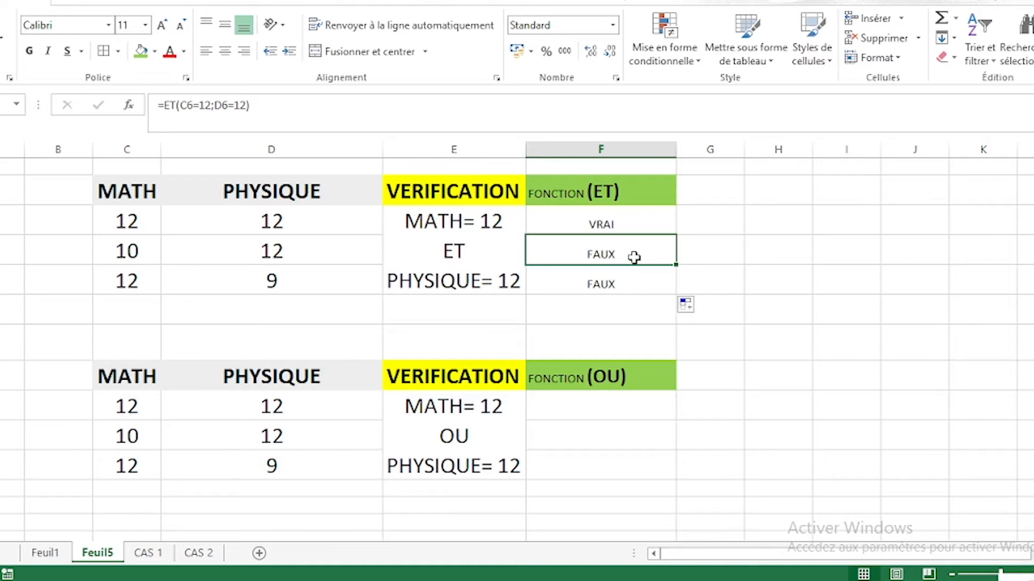
{"action": "left_click", "coordinate": [632, 285]}
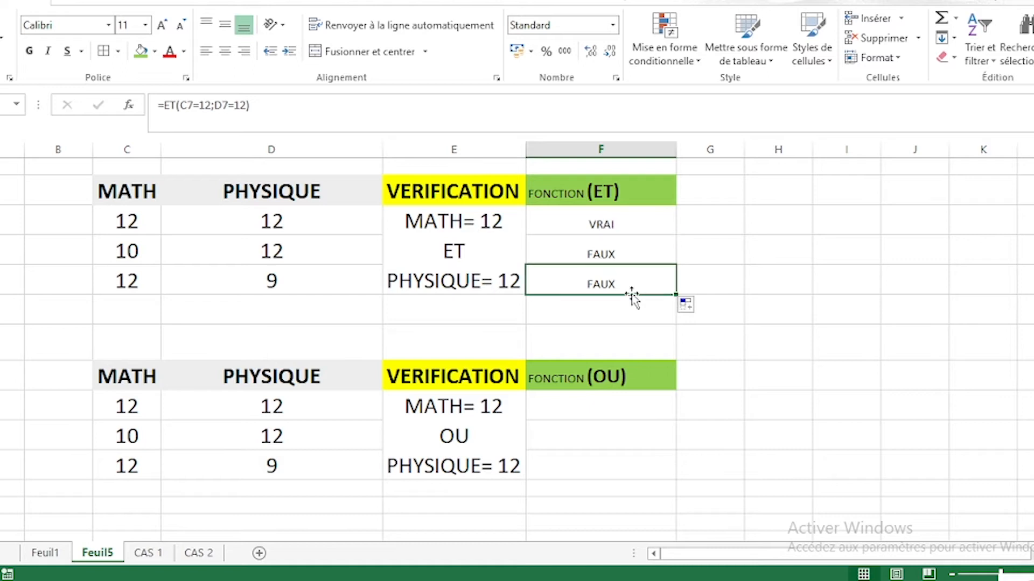
{"action": "left_click", "coordinate": [131, 250]}
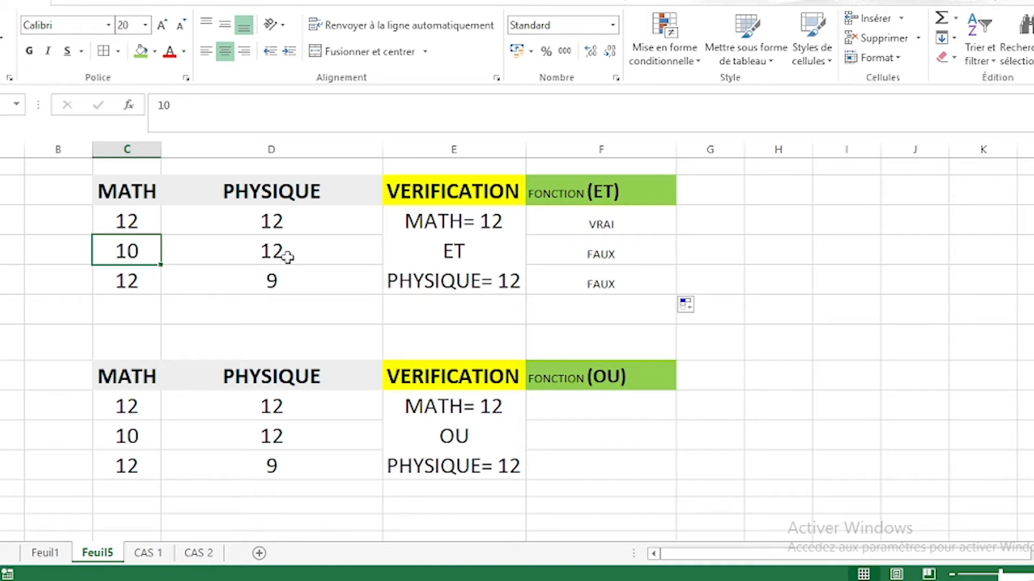
{"action": "left_click", "coordinate": [619, 245]}
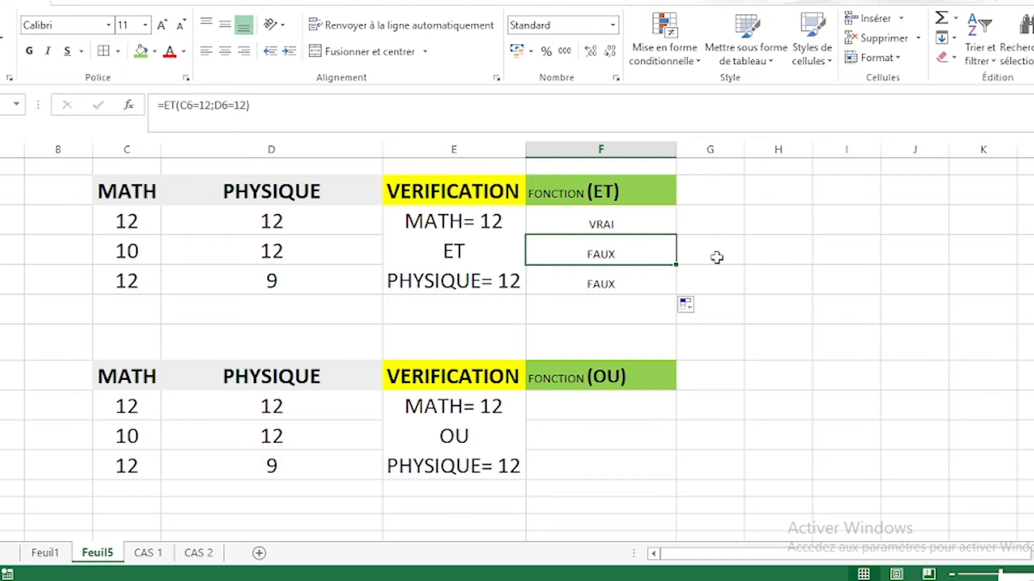
{"action": "left_click", "coordinate": [142, 279]}
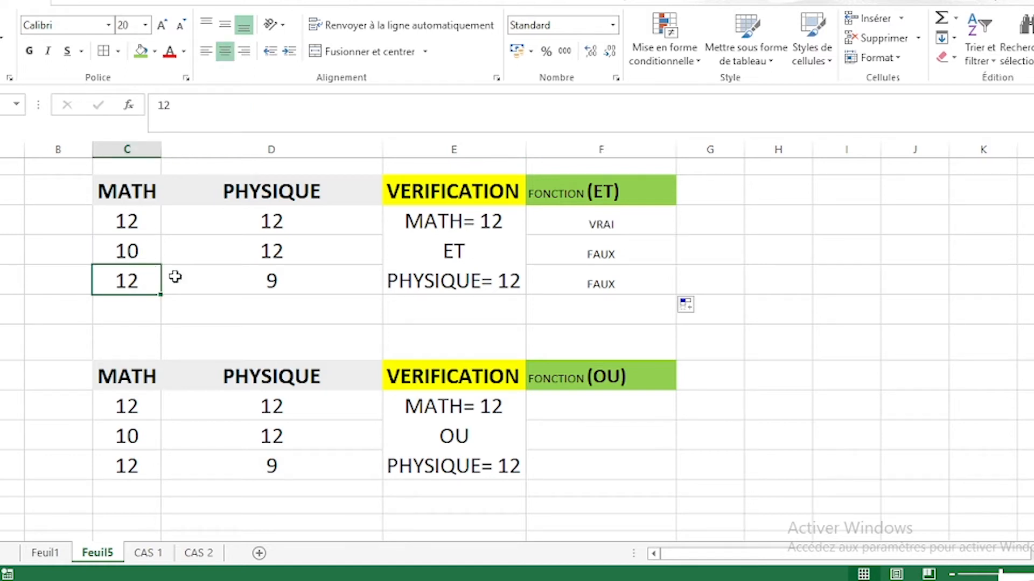
{"action": "left_click", "coordinate": [258, 292]}
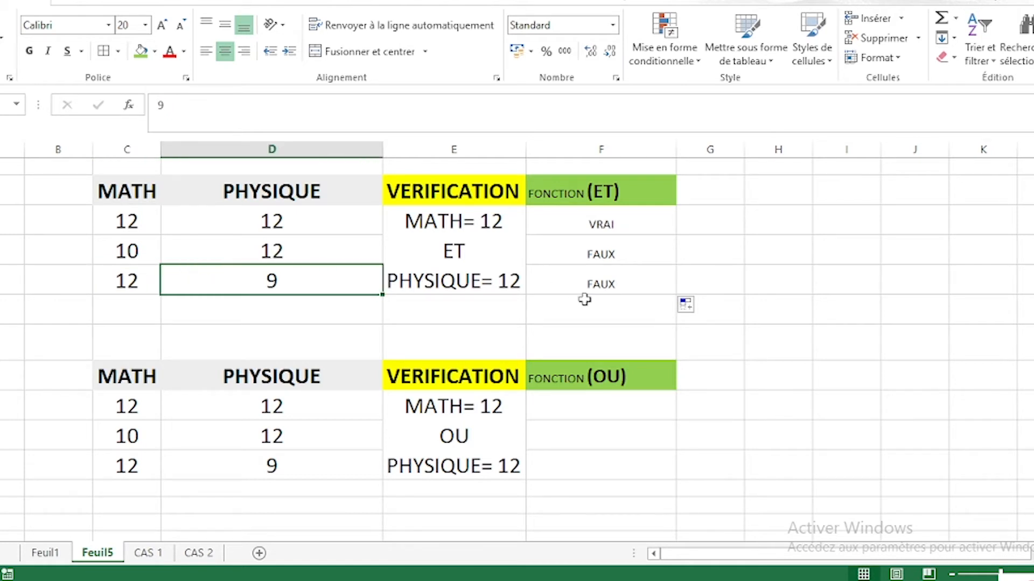
{"action": "left_click", "coordinate": [615, 284]}
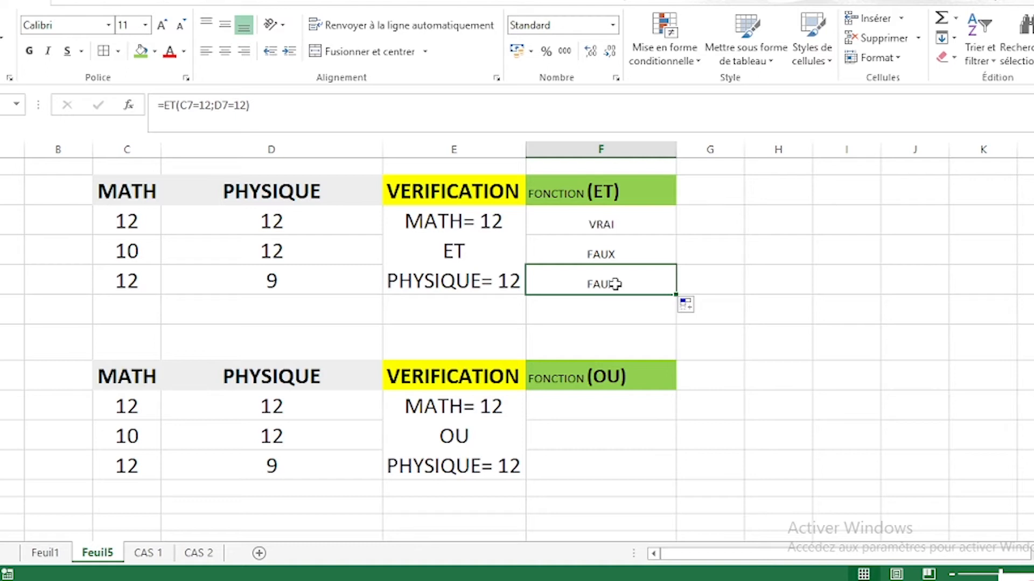
{"action": "left_click", "coordinate": [631, 220]}
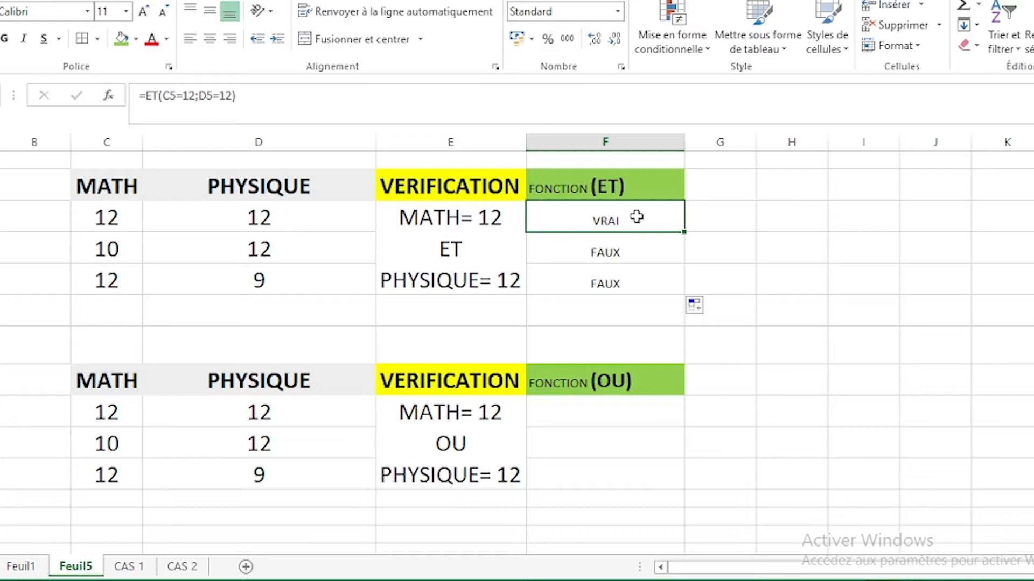
- Enter =OU(C11=12;D11=12) in F11 to test whether either grade equals 12, and fill the formula down to F13
{"action": "left_click", "coordinate": [587, 409]}
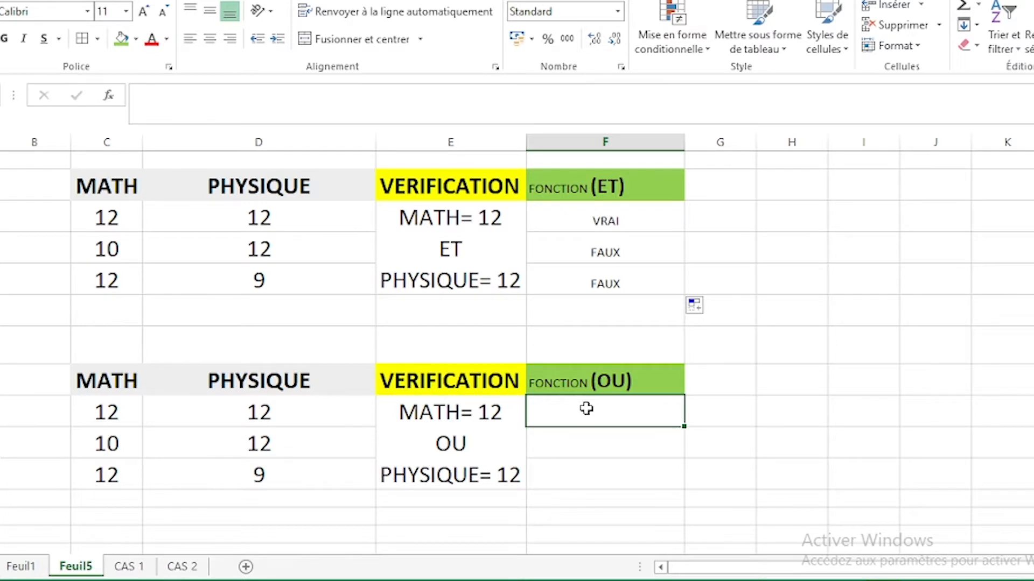
{"action": "type", "text": "="}
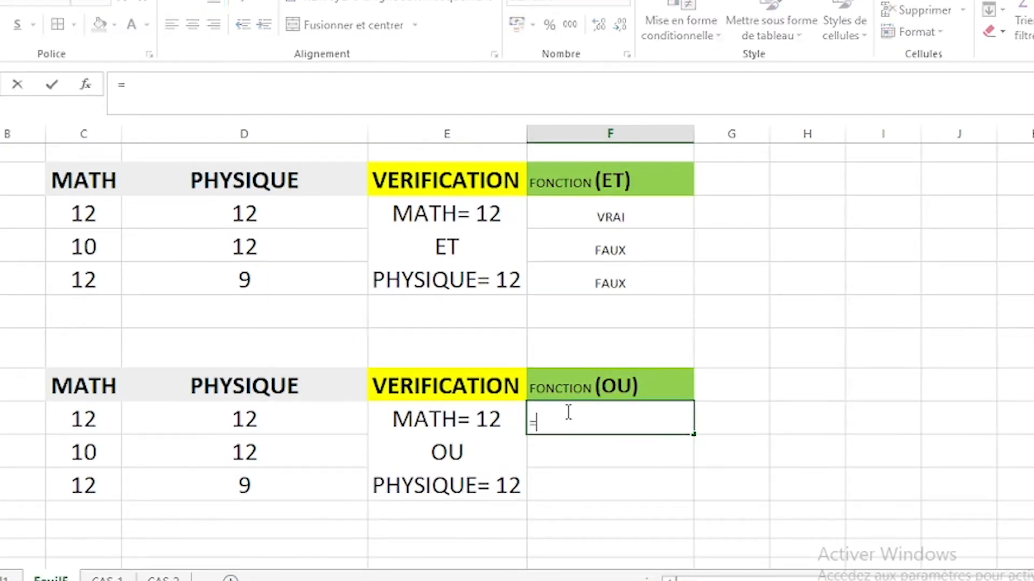
{"action": "type", "text": "E"}
{"action": "key", "text": "BackSpace"}
{"action": "type", "text": "OU"}
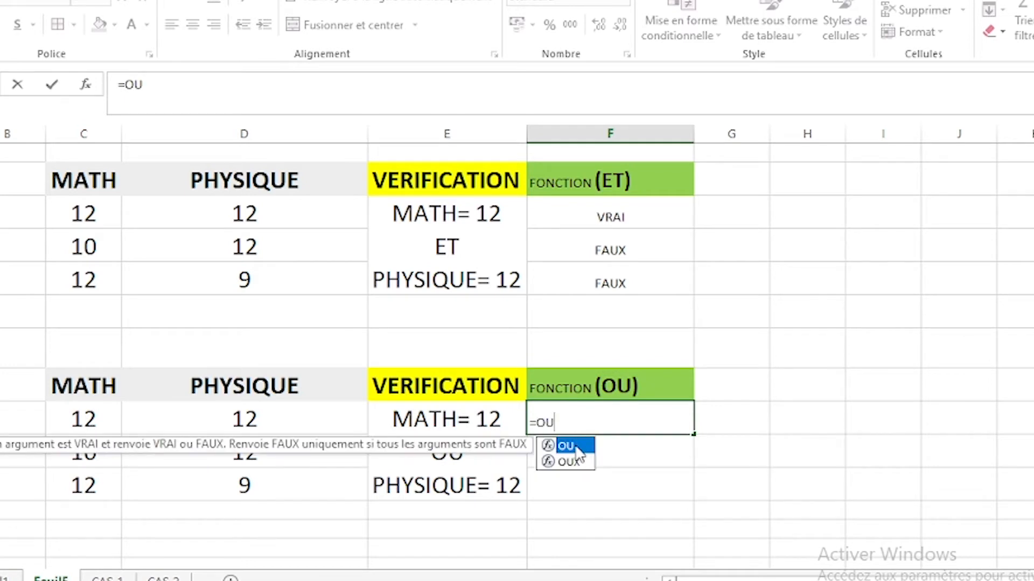
{"action": "type", "text": "("}
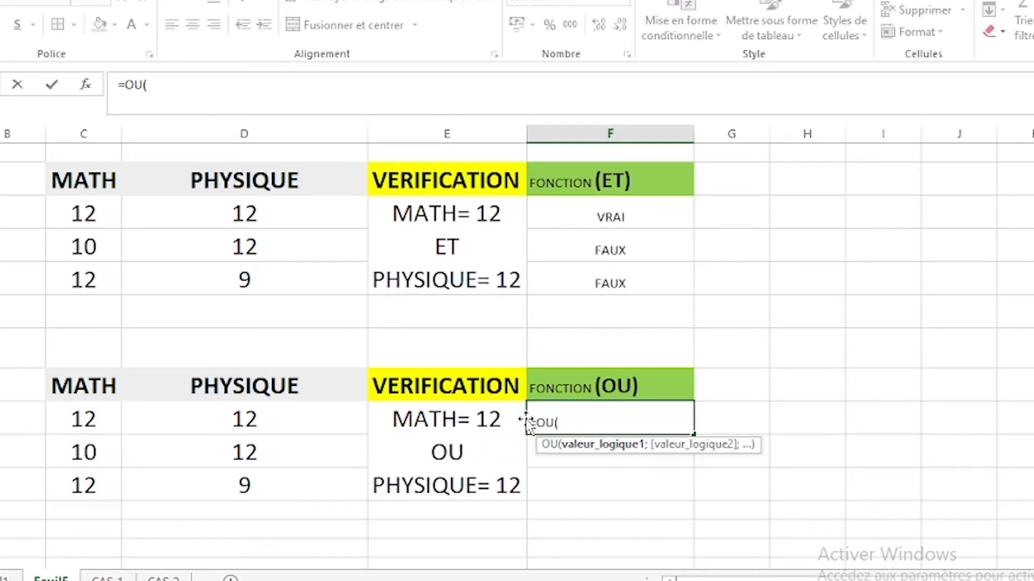
{"action": "left_click", "coordinate": [75, 420]}
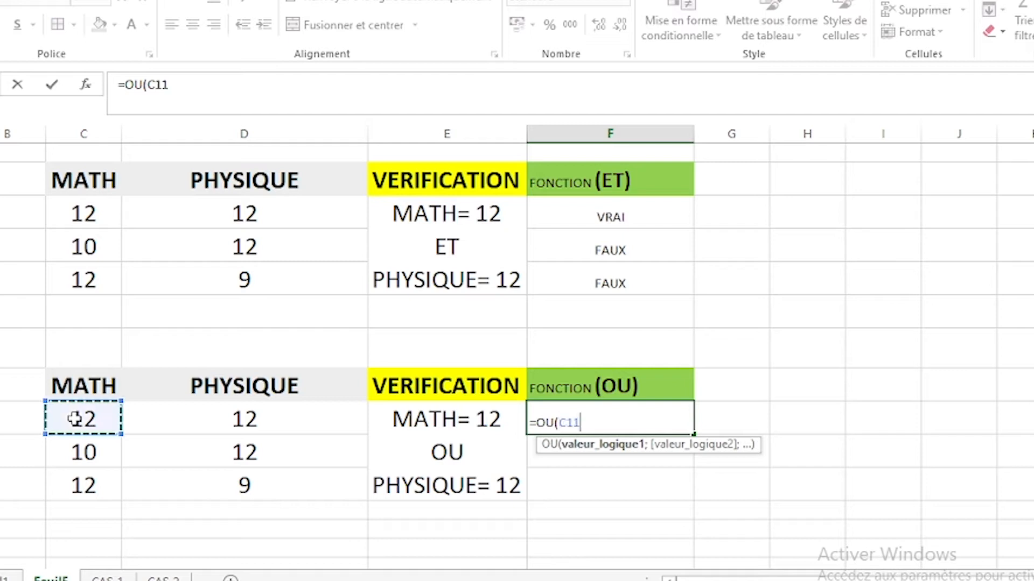
{"action": "type", "text": "=12"}
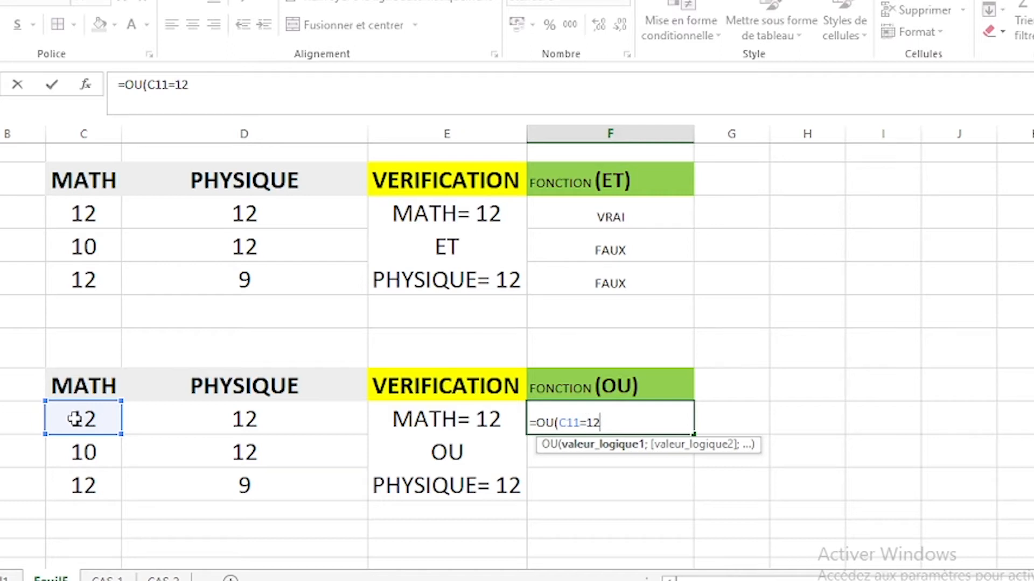
{"action": "type", "text": ";"}
{"action": "left_click", "coordinate": [226, 420]}
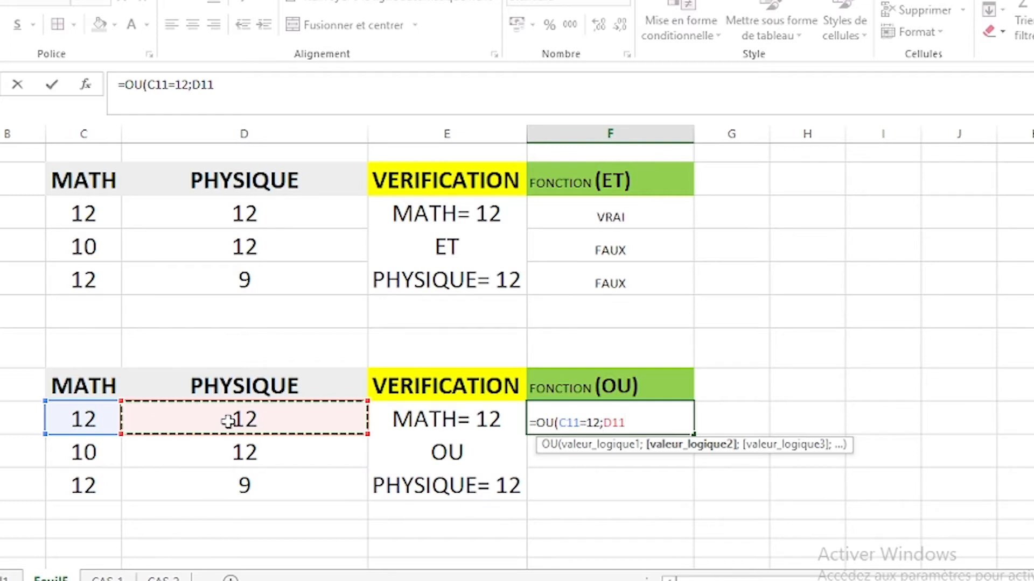
{"action": "type", "text": "=12"}
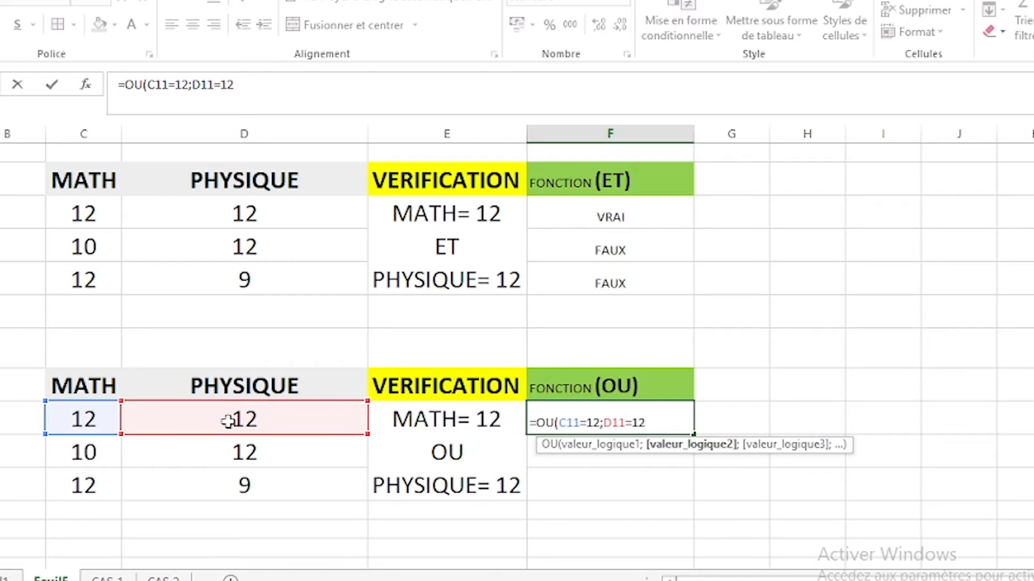
{"action": "key", "text": "Return"}
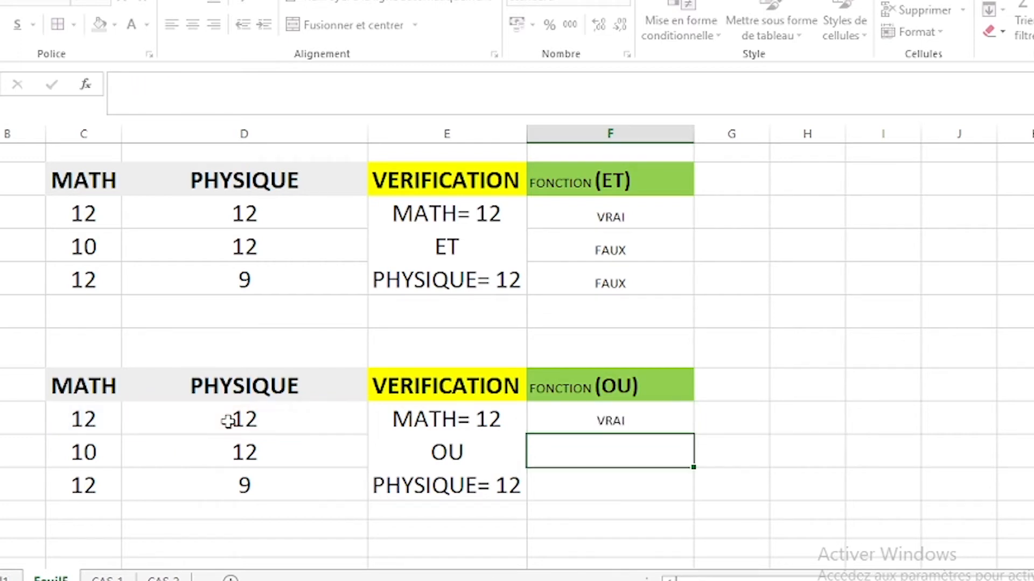
{"action": "left_click", "coordinate": [652, 428]}
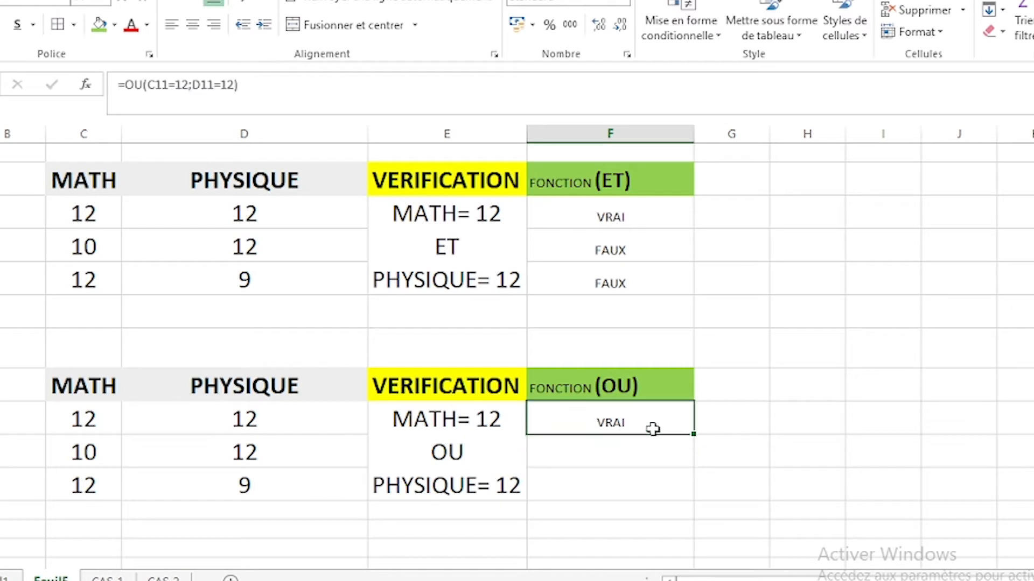
{"action": "double_click", "coordinate": [693, 434]}
- Compare the OU results in F11:F13 with the MATH and PHYSIQUE grades of the second table
{"action": "left_click", "coordinate": [629, 427]}
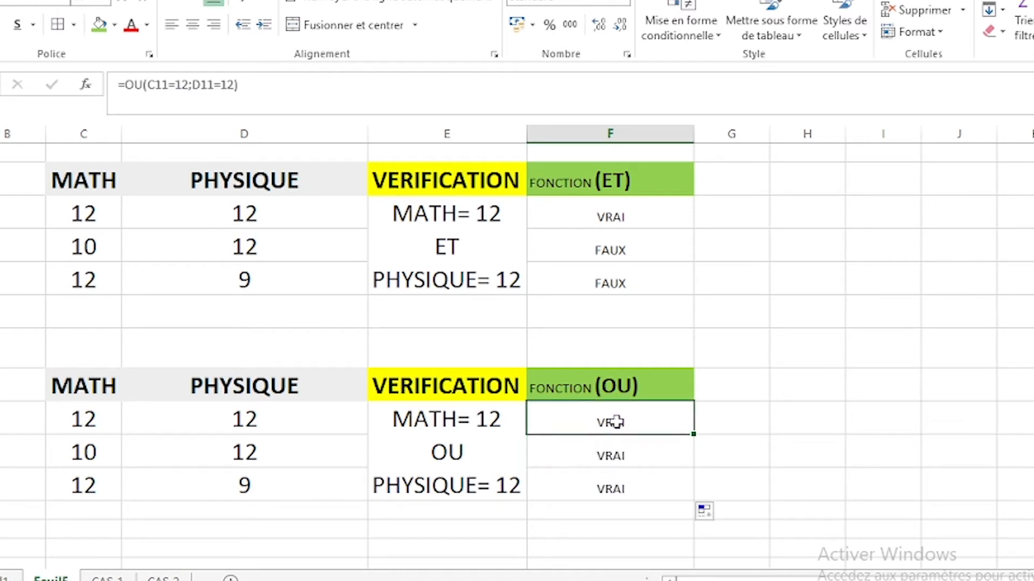
{"action": "left_click_drag", "start_coordinate": [617, 419], "coordinate": [621, 489]}
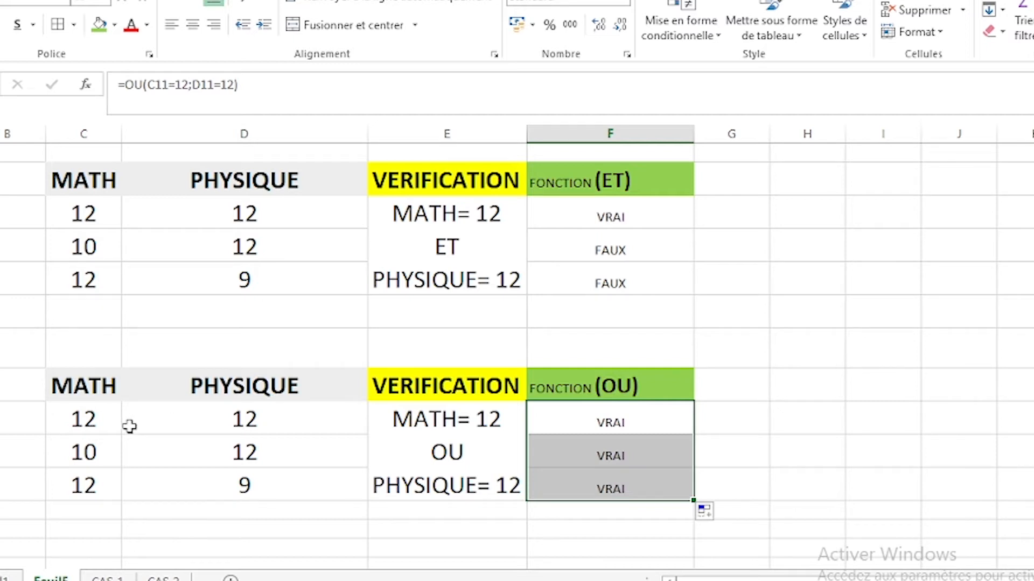
{"action": "left_click", "coordinate": [126, 431]}
{"action": "left_click", "coordinate": [103, 477]}
{"action": "left_click", "coordinate": [91, 454]}
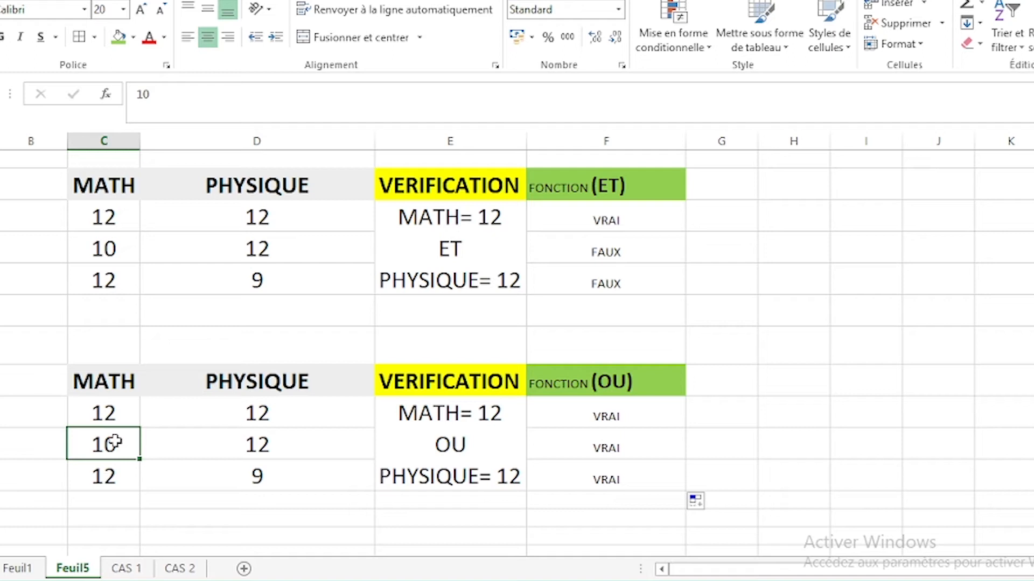
{"action": "left_click", "coordinate": [285, 442]}
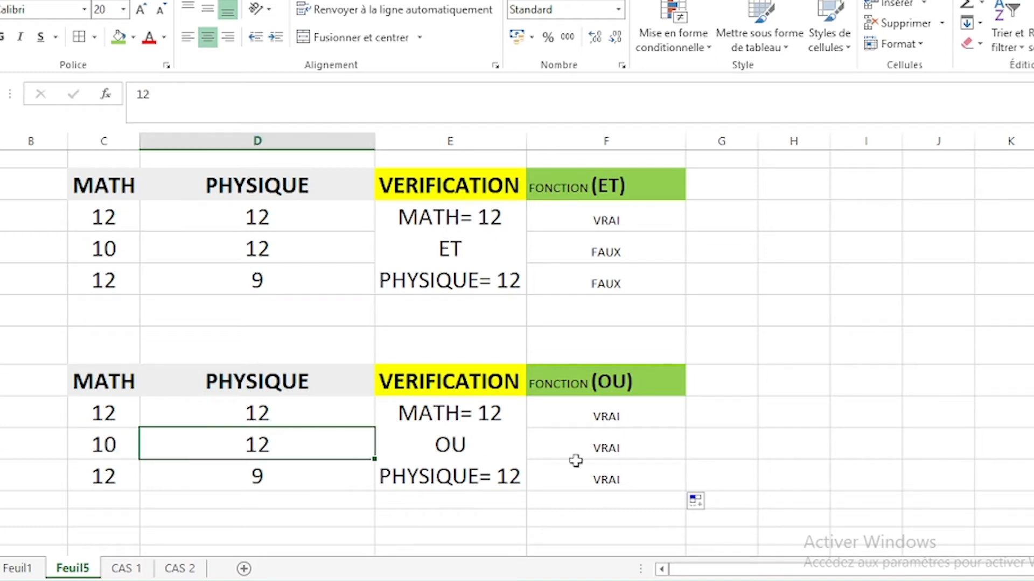
{"action": "left_click", "coordinate": [113, 469]}
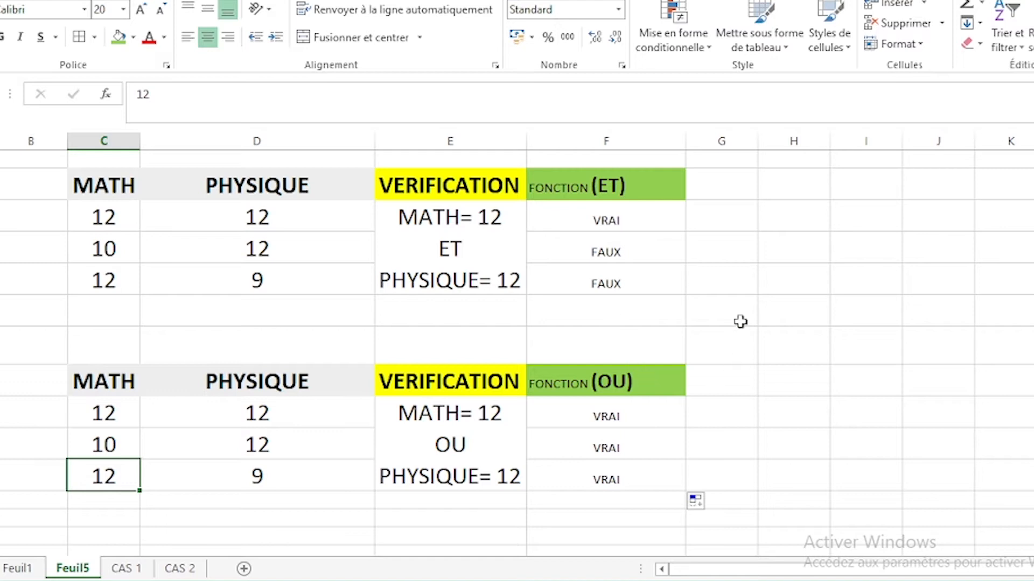
- Switch to the CAS 1 sheet and select the first student's OBSERVATION cell, J4
{"action": "key", "text": "ctrl+Page_Down"}
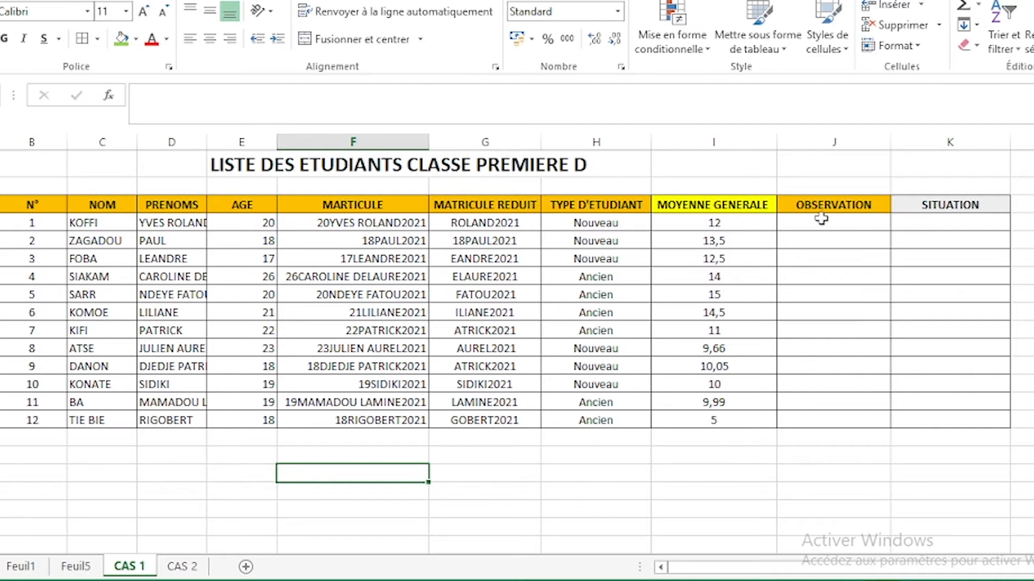
{"action": "left_click", "coordinate": [833, 237]}
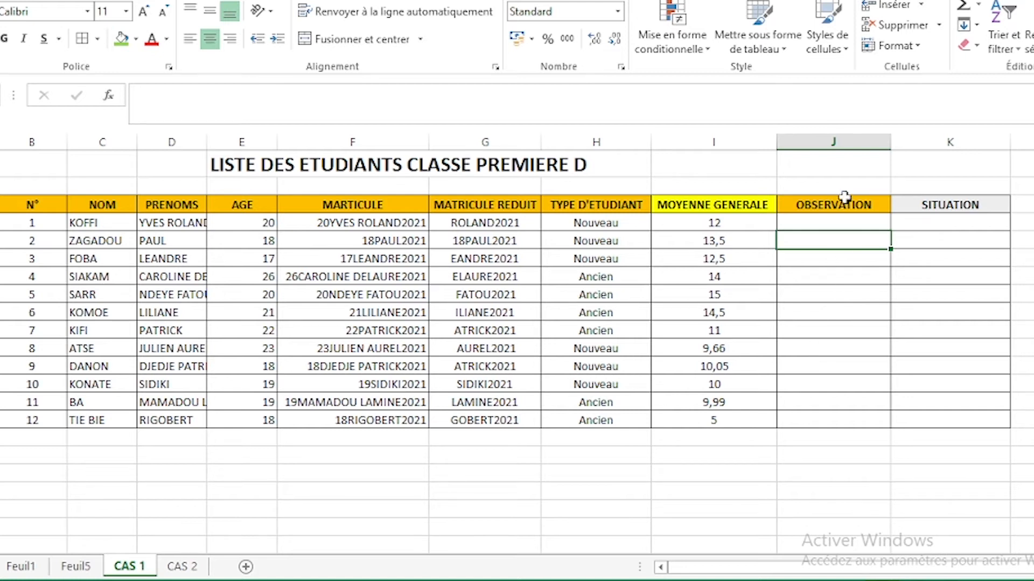
{"action": "left_click", "coordinate": [824, 220]}
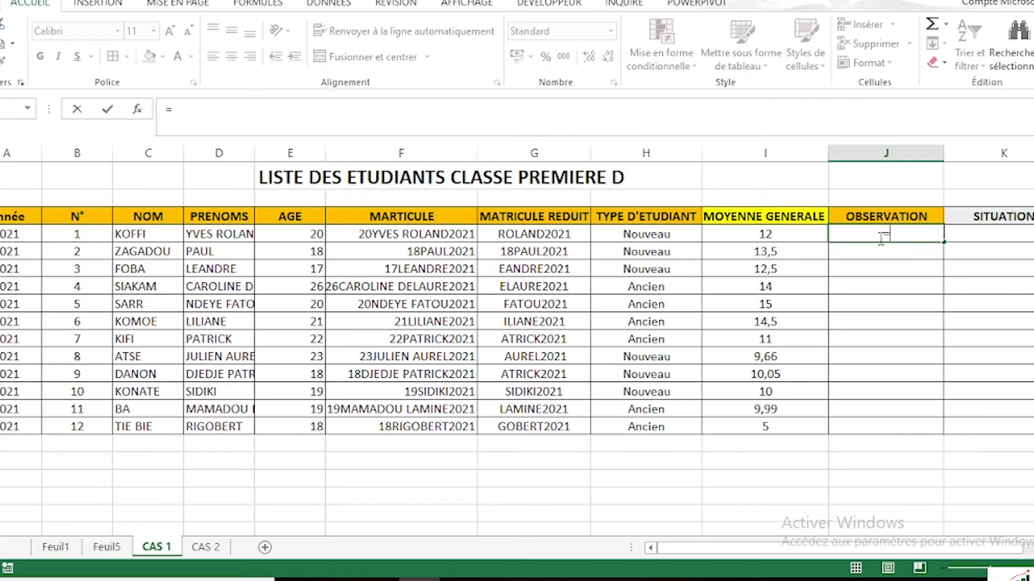
- Enter =SI(I4>=10;"ADMIS";"REDOUBLE") in J4 to grade the first student's general average
{"action": "type", "text": "=SI("}
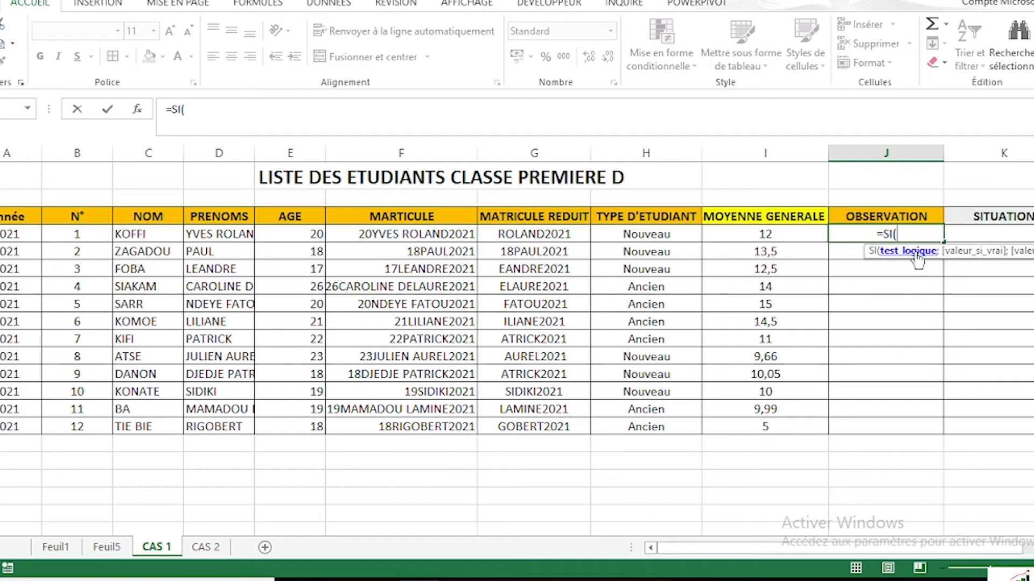
{"action": "left_click", "coordinate": [371, 114]}
{"action": "left_click", "coordinate": [774, 235]}
{"action": "type", "text": ">=10"}
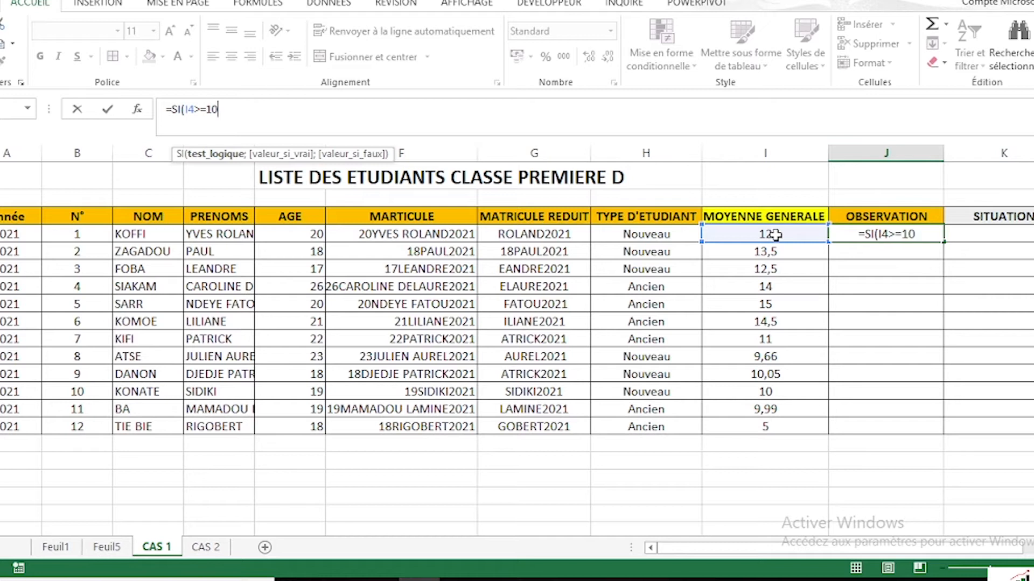
{"action": "type", "text": ";"}
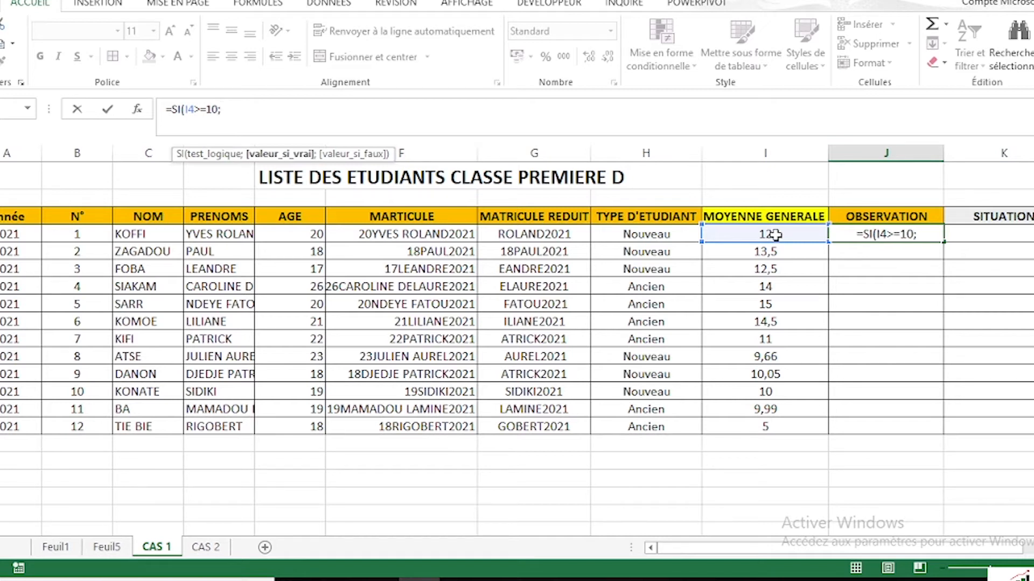
{"action": "type", "text": "\""}
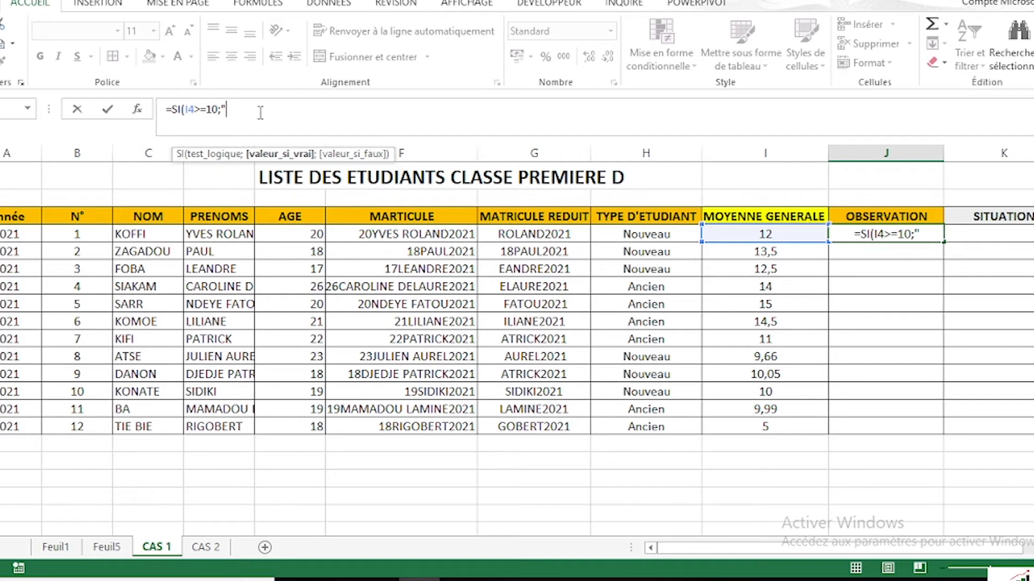
{"action": "type", "text": "ADMIS"}
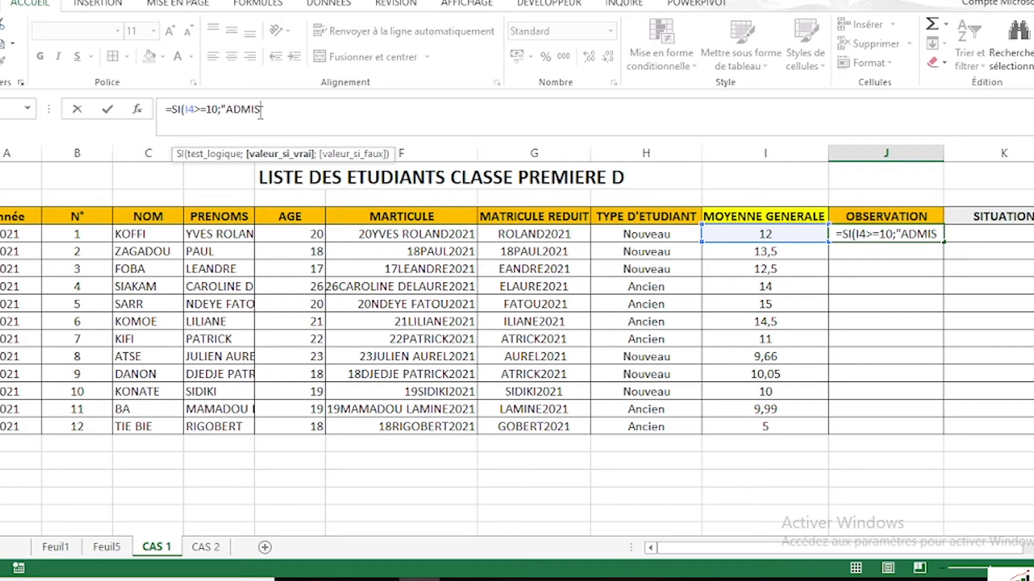
{"action": "type", "text": "\""}
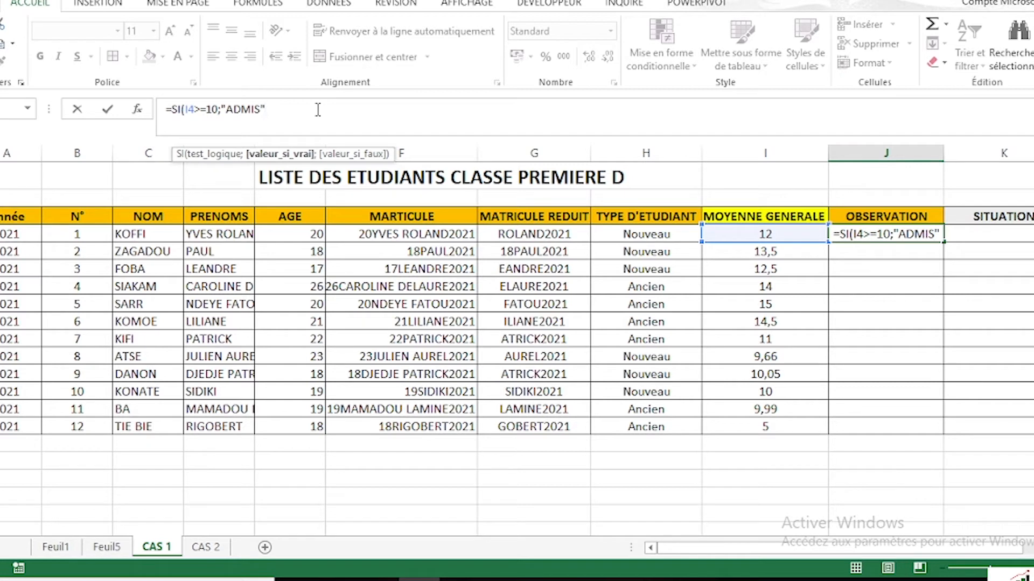
{"action": "type", "text": ";\"RE"}
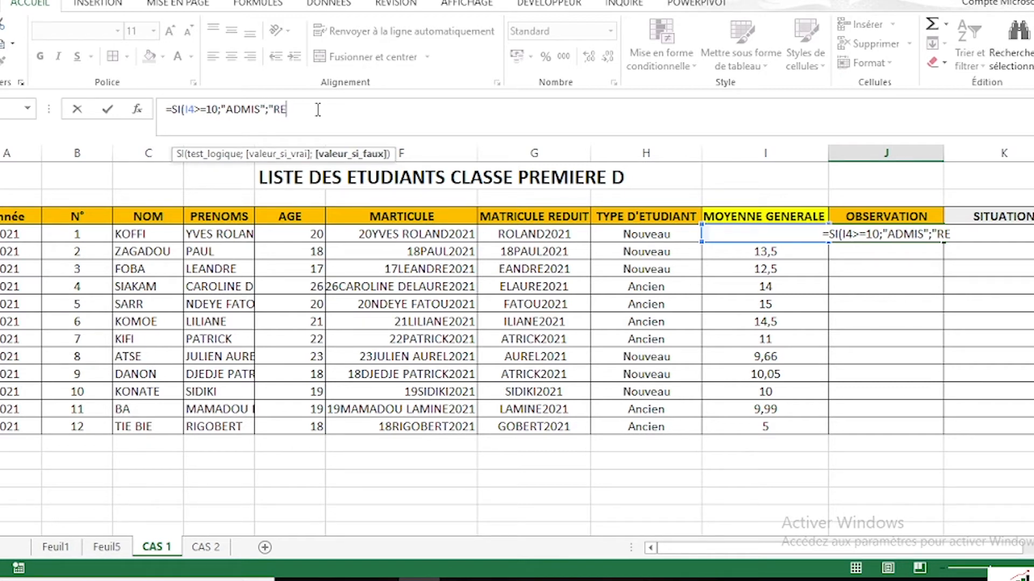
{"action": "type", "text": "DOUBLE\")"}
{"action": "key", "text": "Return"}
- Fill the J4 formula down the OBSERVATION column to the last student in J15
{"action": "left_click", "coordinate": [918, 234]}
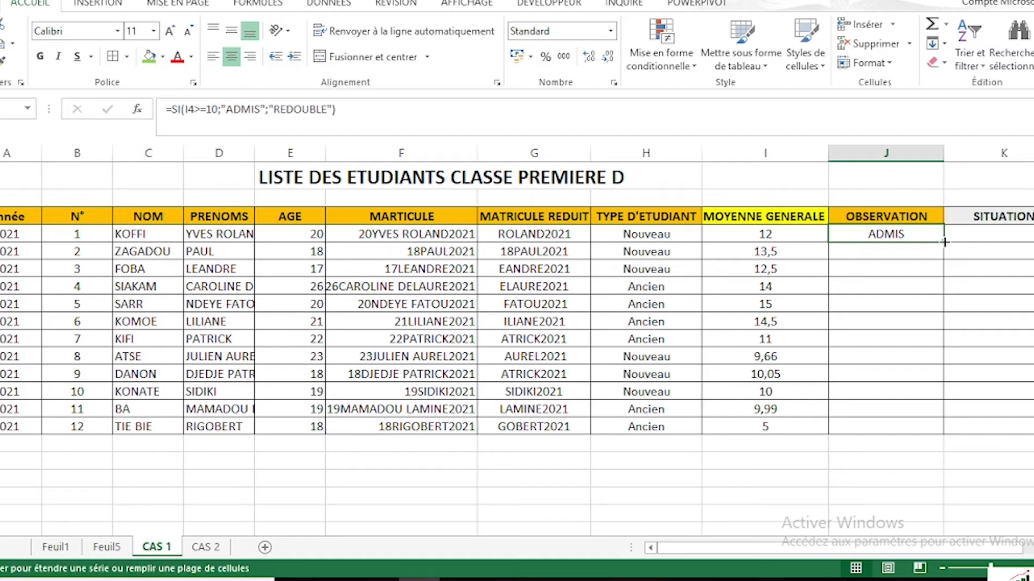
{"action": "double_click", "coordinate": [942, 243]}
{"action": "left_click", "coordinate": [963, 284]}
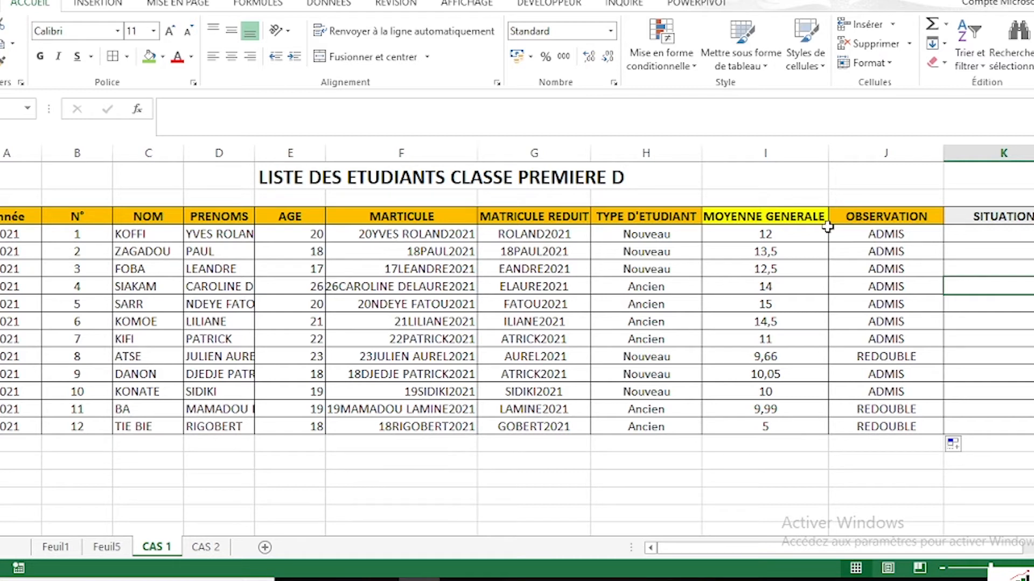
- Compare the averages below 10 in the MOYENNE GENERALE column with the matching OBSERVATION results and formulas
{"action": "left_click", "coordinate": [766, 356]}
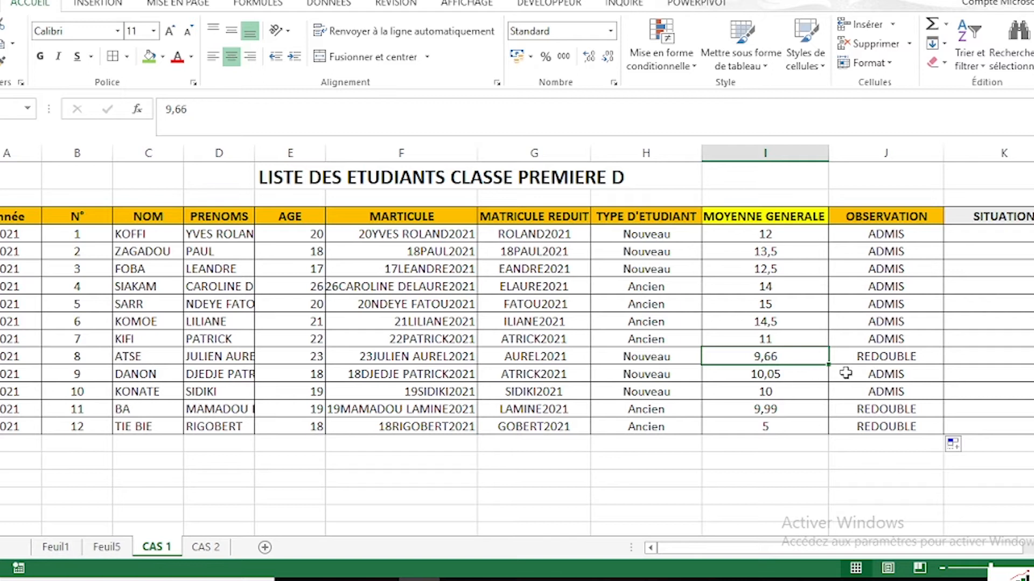
{"action": "left_click", "coordinate": [786, 409]}
{"action": "left_click", "coordinate": [862, 409]}
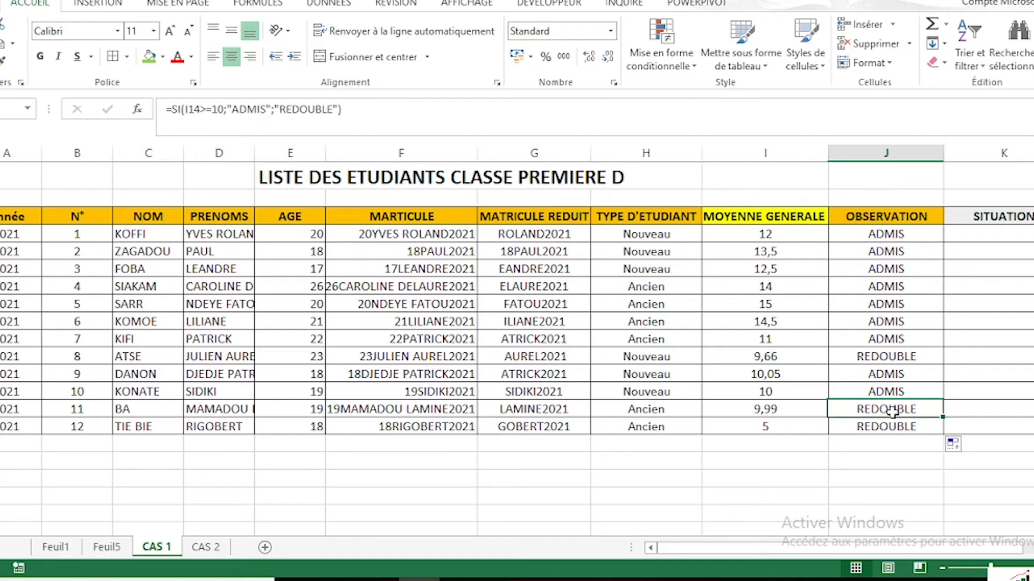
{"action": "left_click", "coordinate": [795, 412]}
{"action": "left_click", "coordinate": [871, 411]}
{"action": "left_click", "coordinate": [765, 430]}
{"action": "type", "text": "5"}
{"action": "key", "text": "ctrl+Return"}
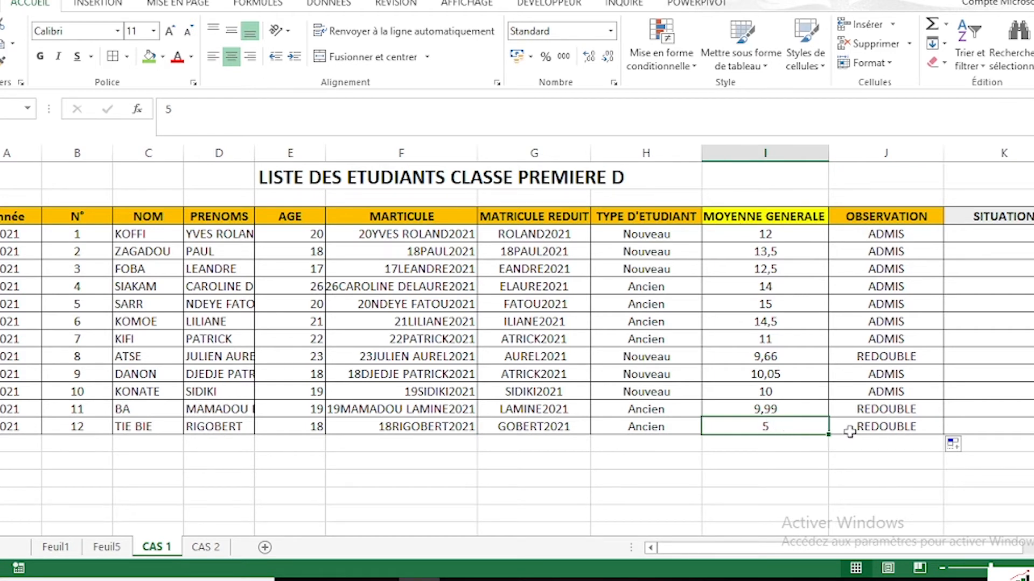
{"action": "left_click", "coordinate": [850, 429]}
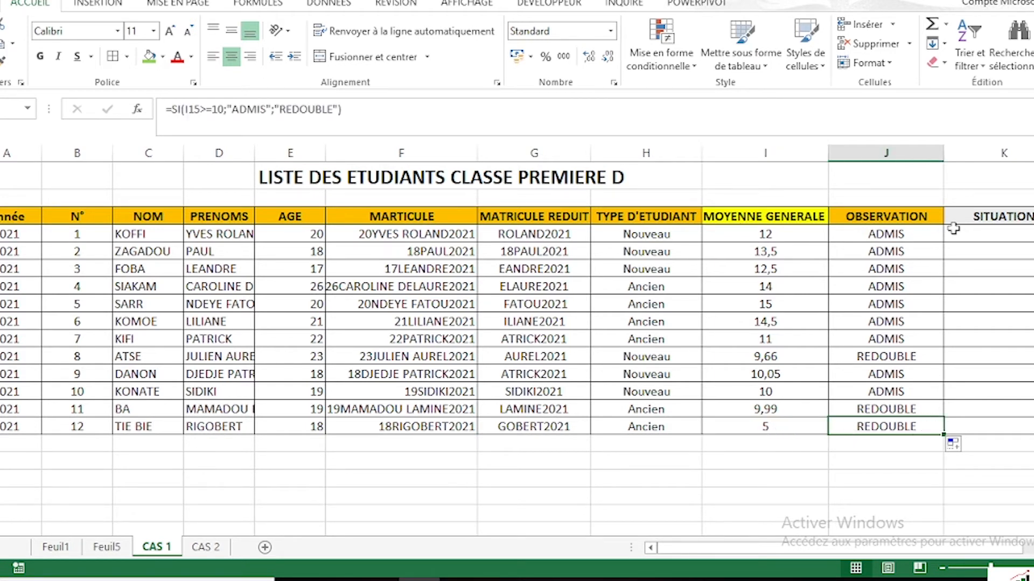
- Enter =SI(J4="ADMIS";"Passe en terminal D") in K4 and fill it down the SITUATION column to K15
{"action": "left_click", "coordinate": [980, 229]}
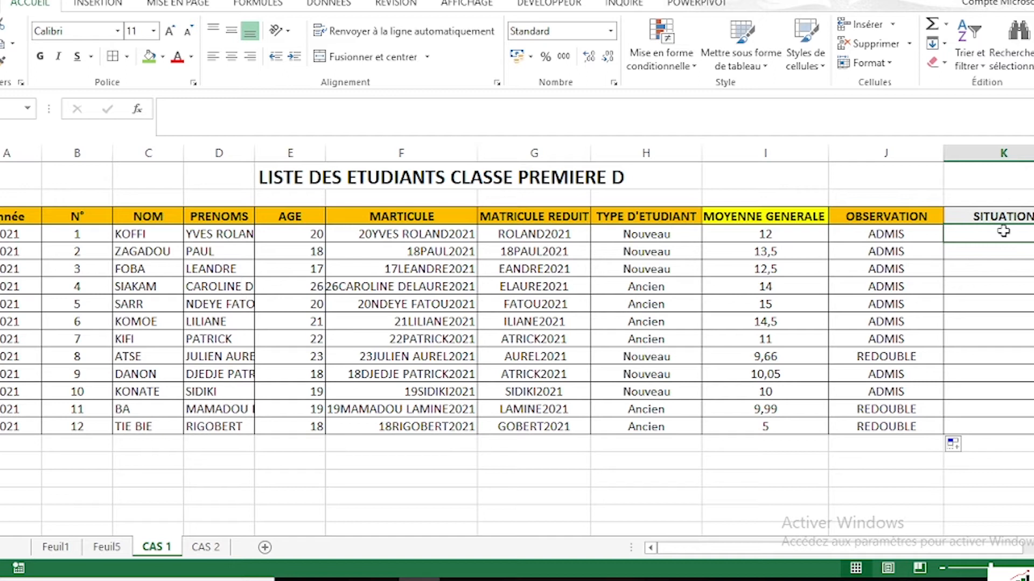
{"action": "type", "text": "=si"}
{"action": "key", "text": "Tab"}
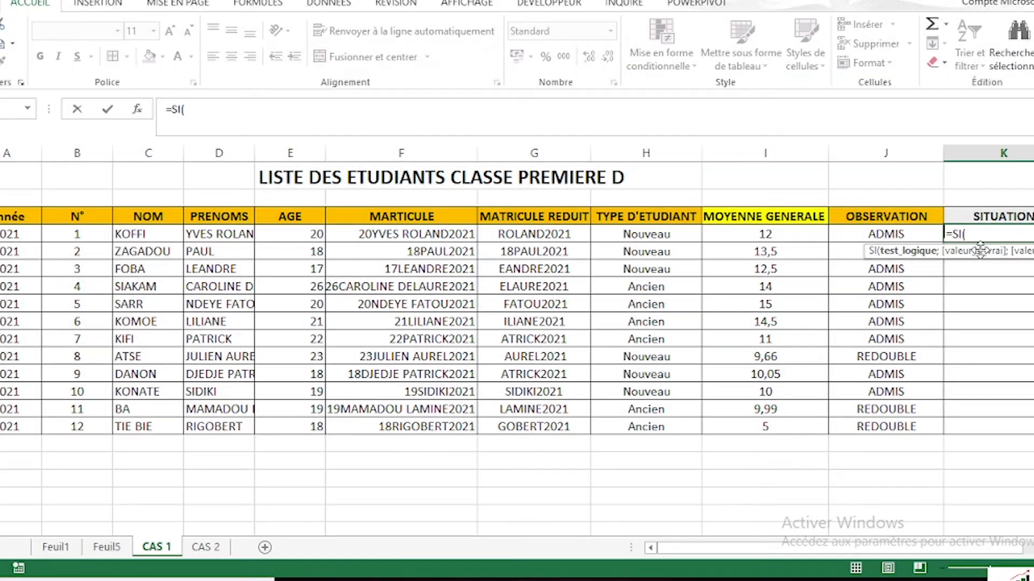
{"action": "left_click", "coordinate": [351, 128]}
{"action": "left_click", "coordinate": [887, 234]}
{"action": "type", "text": "=\"ADMIS\";\""}
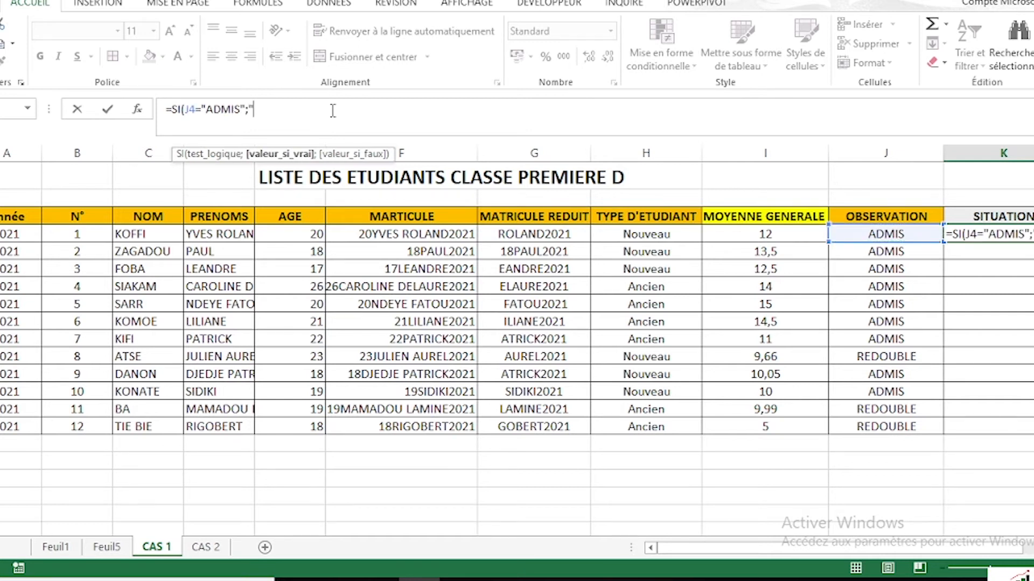
{"action": "type", "text": "Passe en"}
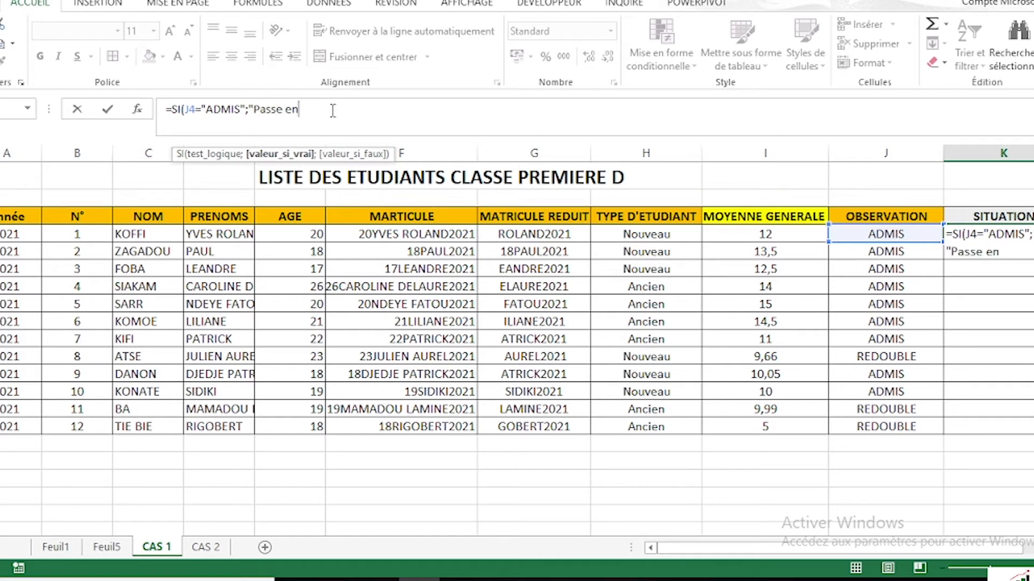
{"action": "type", "text": " terminal D\""}
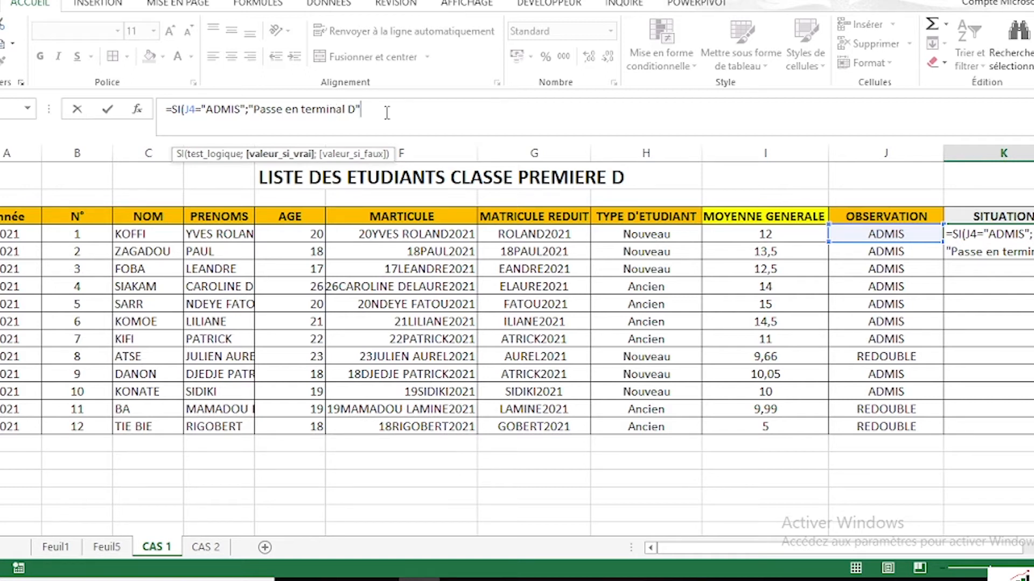
{"action": "type", "text": ")"}
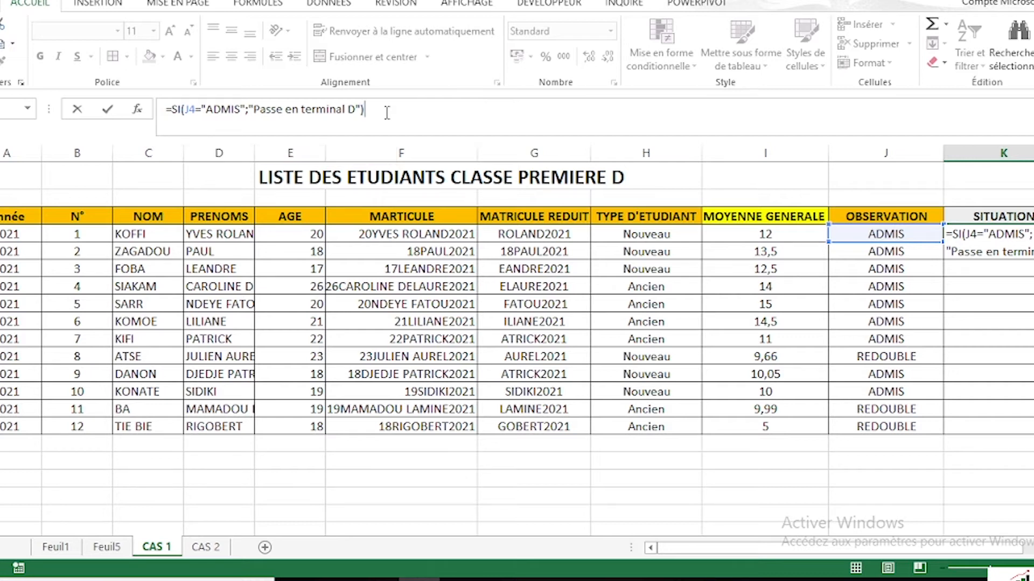
{"action": "key", "text": "ctrl+Return"}
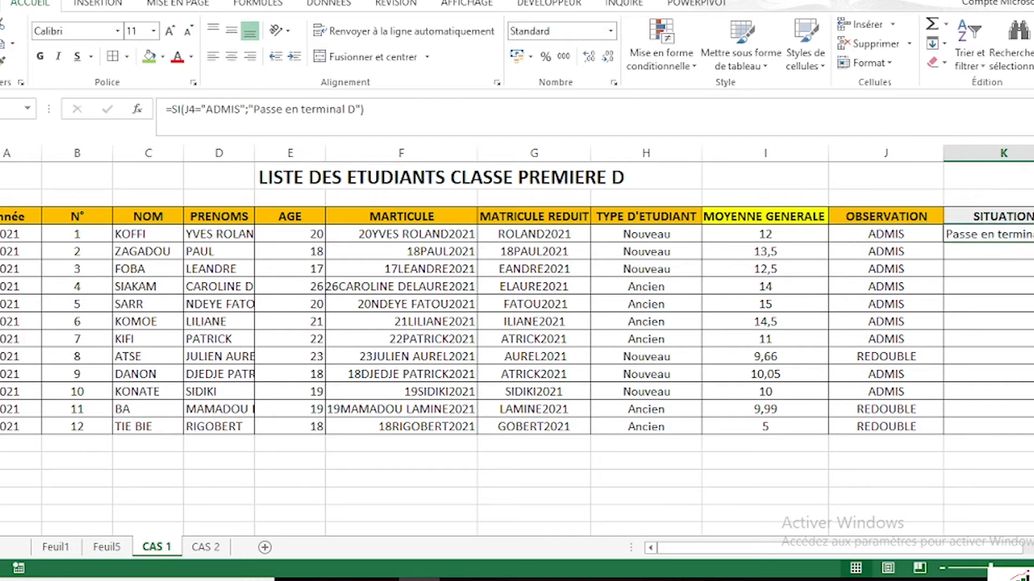
{"action": "double_click", "coordinate": [1033, 242]}
{"action": "left_click", "coordinate": [995, 351]}
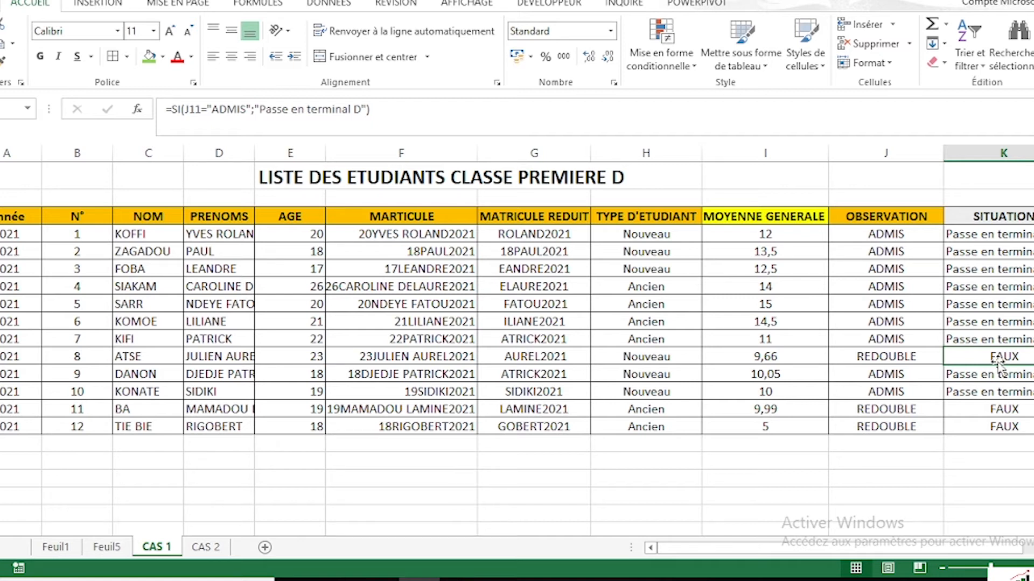
- Extend the K4 formula with a nested SI as its value-if-false, starting its test with the ET function
{"action": "left_click", "coordinate": [982, 233]}
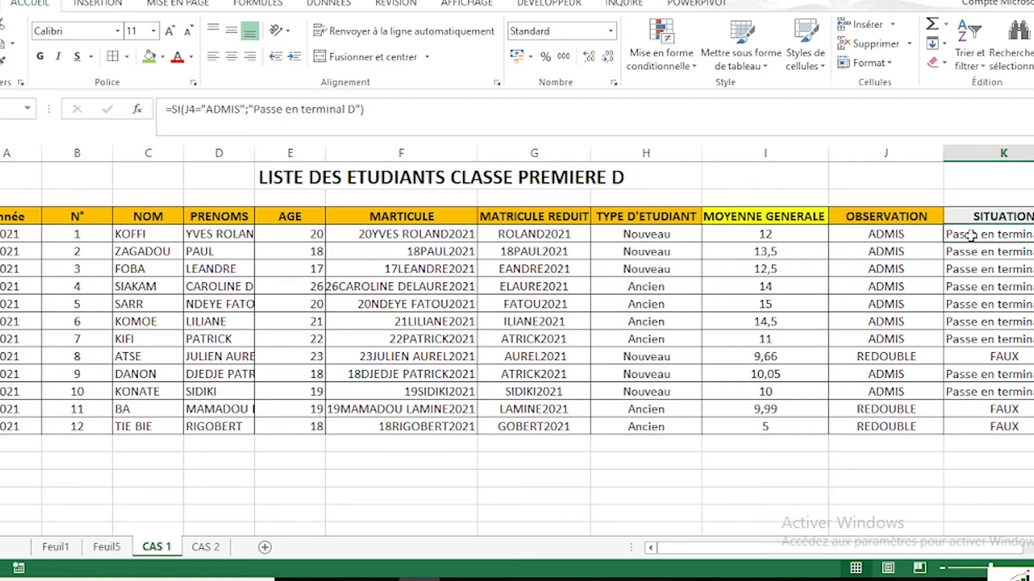
{"action": "left_click", "coordinate": [364, 109]}
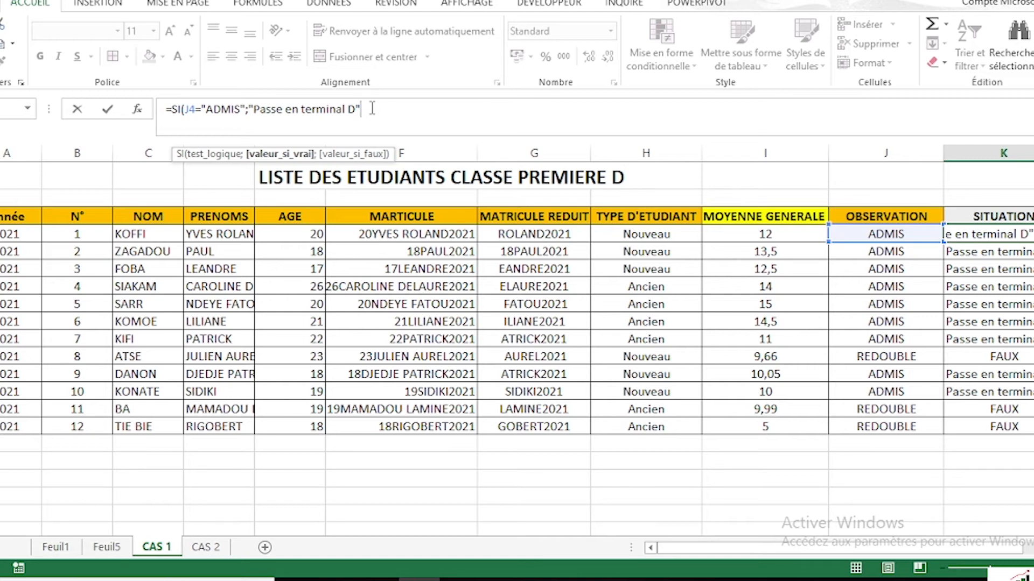
{"action": "type", "text": ";"}
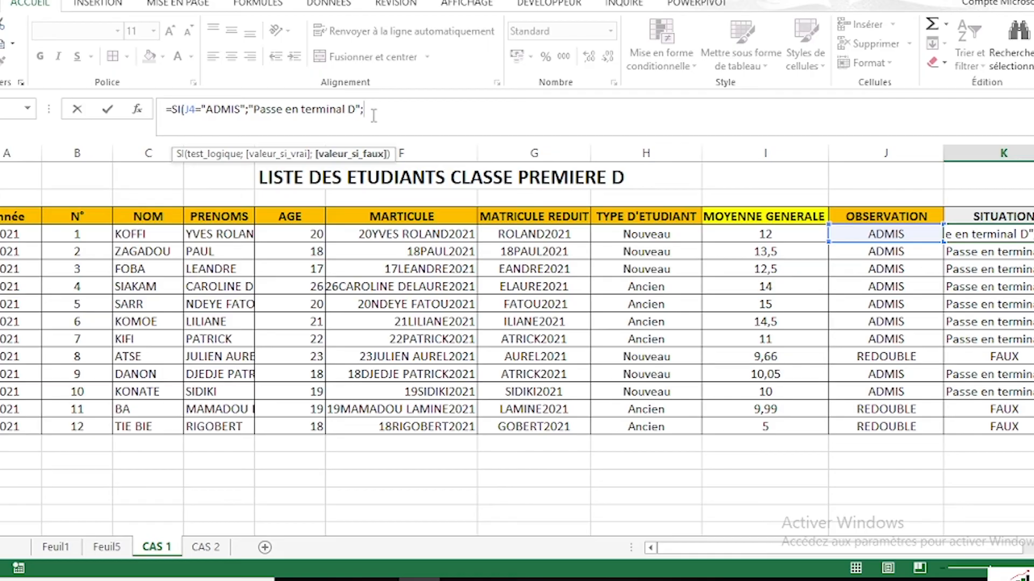
{"action": "type", "text": "SI("}
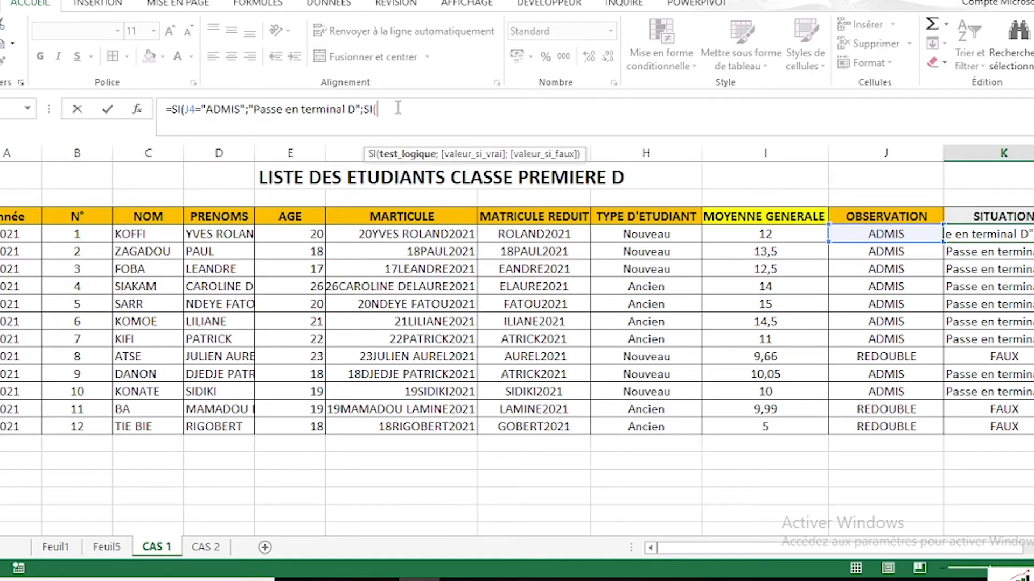
{"action": "type", "text": "et"}
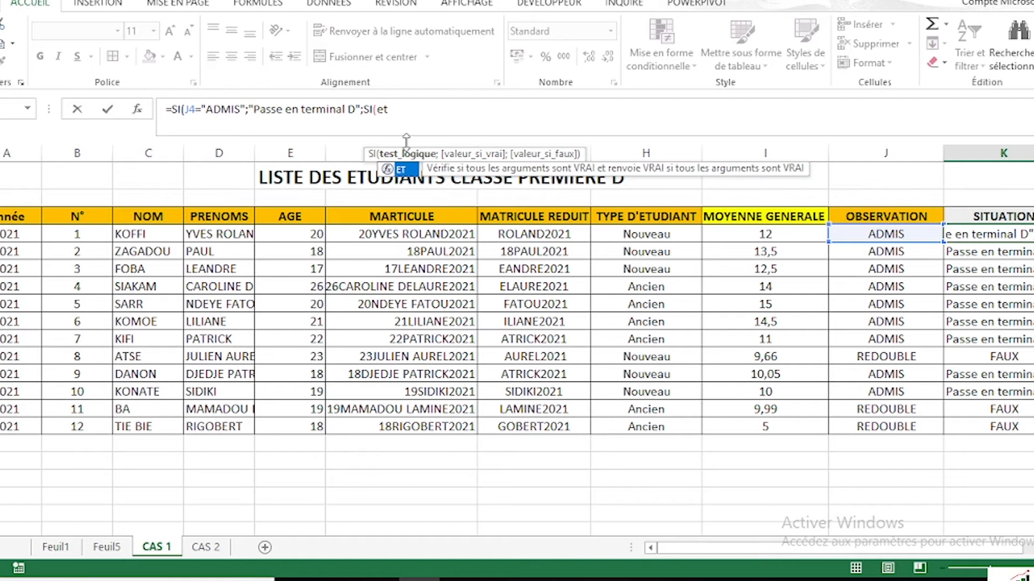
{"action": "double_click", "coordinate": [404, 170]}
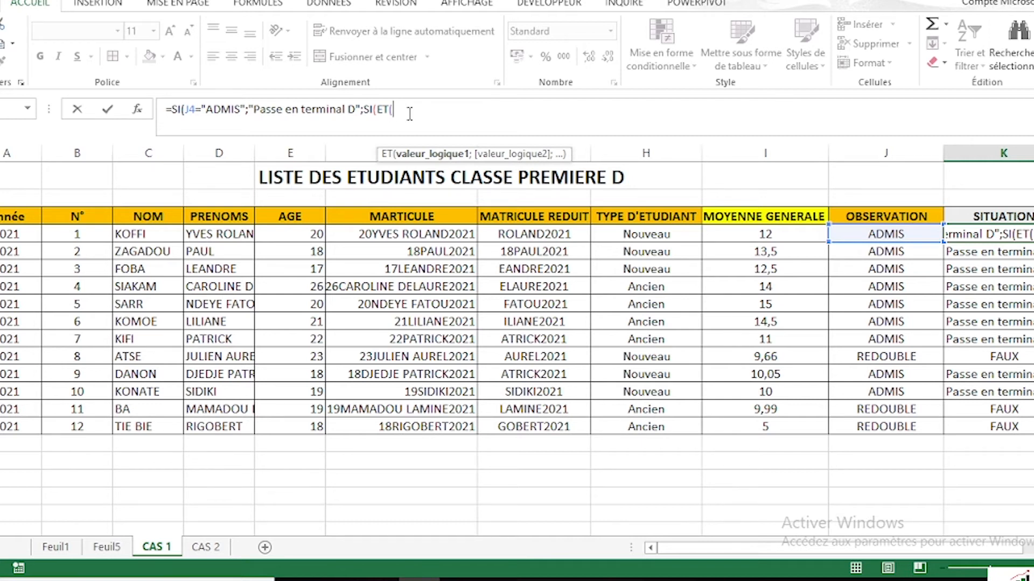
- Complete the ET test in the K4 formula with the conditions H4="Ancien" and J4="REDOUBLE"
{"action": "left_click", "coordinate": [656, 234]}
{"action": "type", "text": "="}
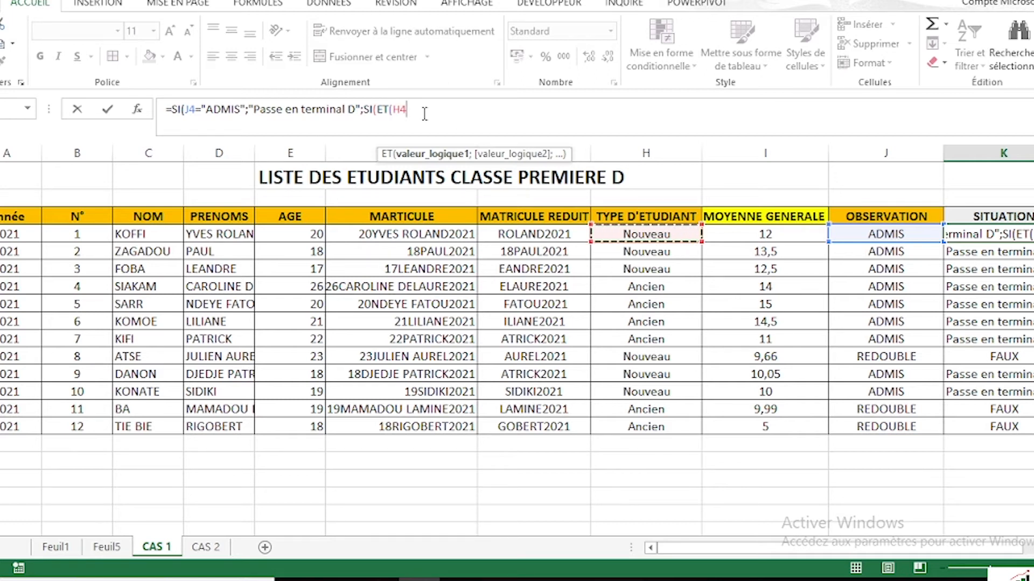
{"action": "type", "text": "\"Anc"}
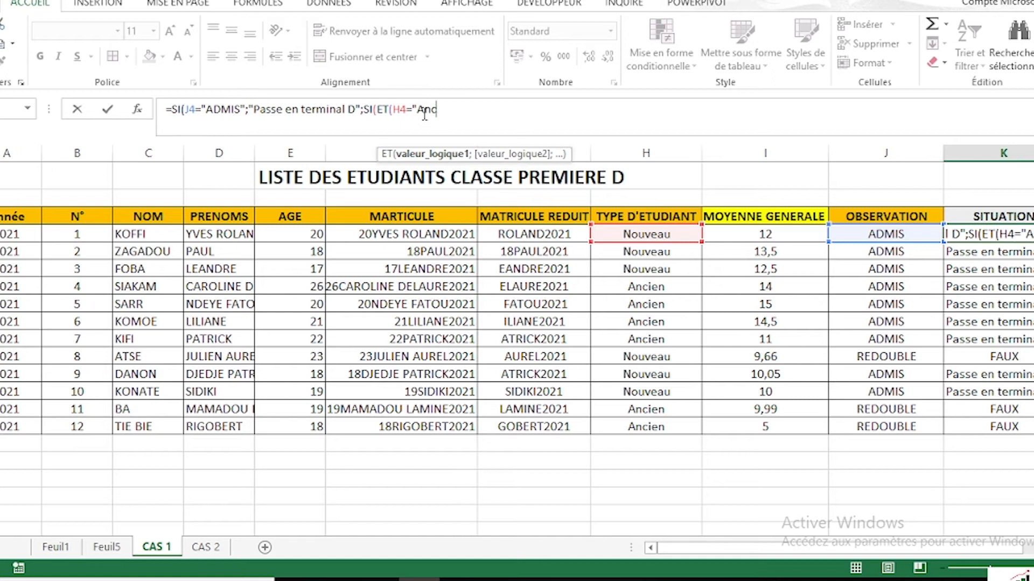
{"action": "type", "text": "ien\";"}
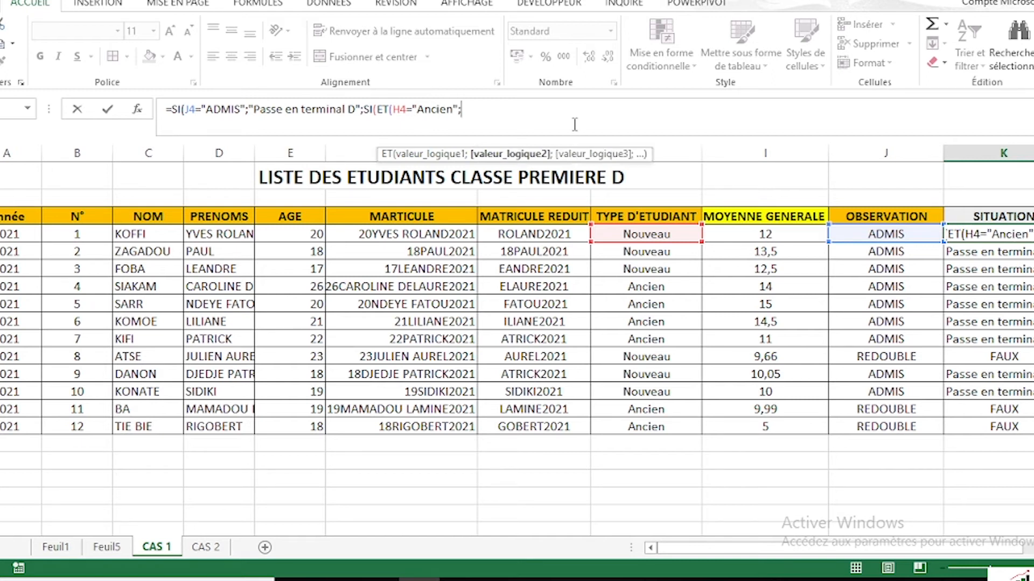
{"action": "left_click", "coordinate": [883, 234]}
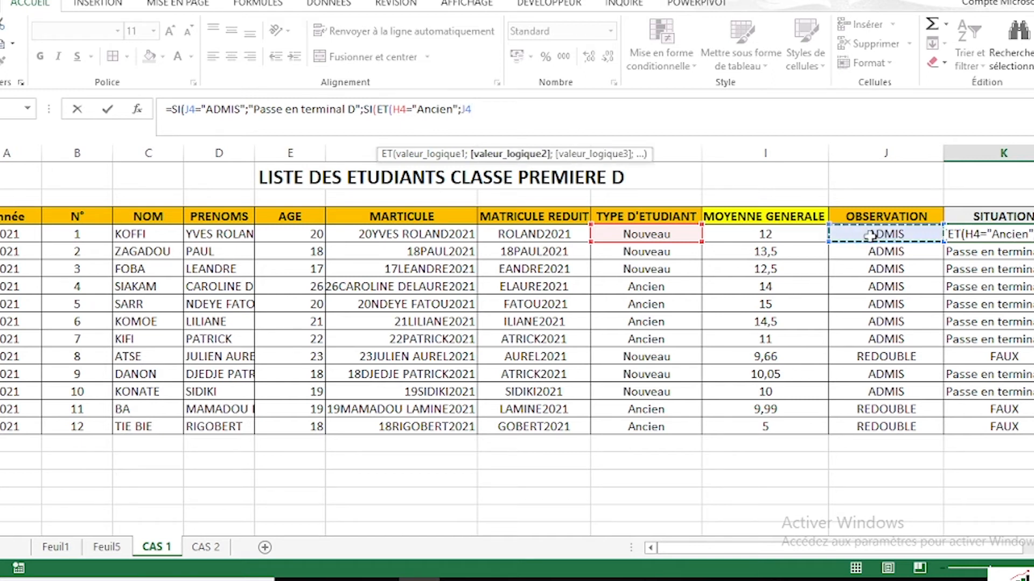
{"action": "type", "text": "=\"REDOUBLE\""}
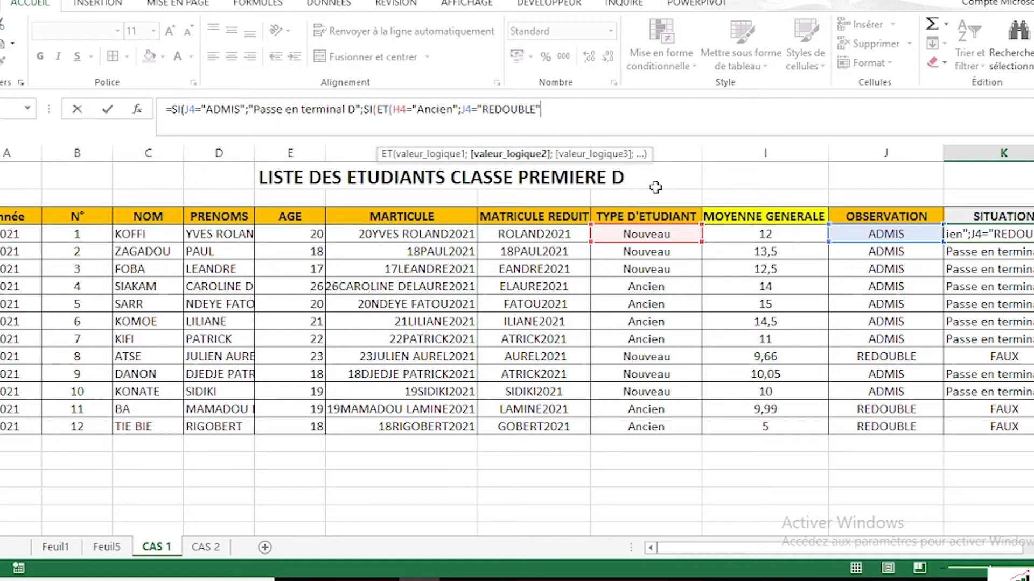
{"action": "type", "text": ")"}
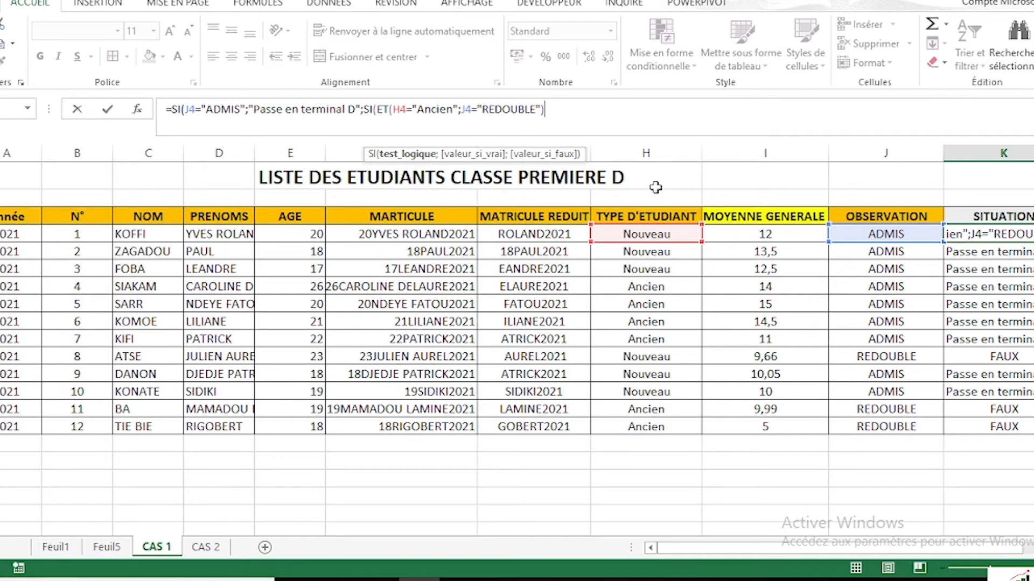
- Give the nested SI in K4 the results "Exclu de l'ecole" if true and "Nouveau redoublant" if false
{"action": "type", "text": ";"}
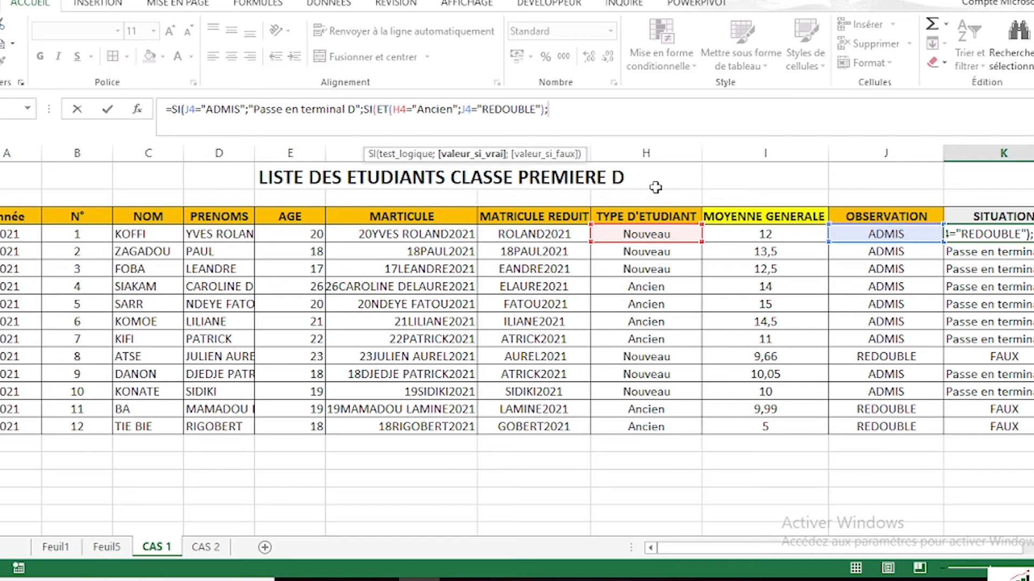
{"action": "type", "text": "\"Exclu de "}
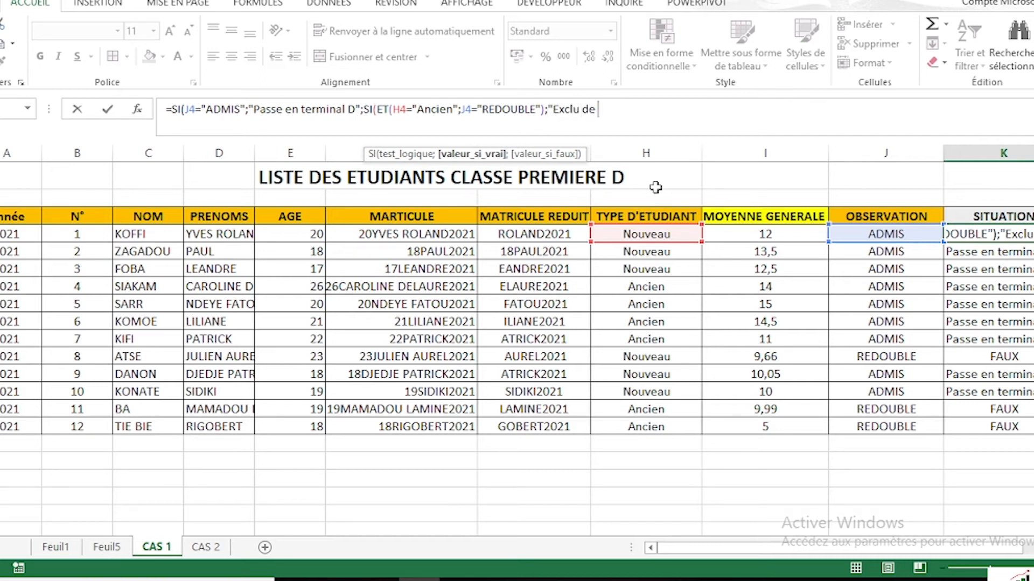
{"action": "type", "text": "l'ecole\";"}
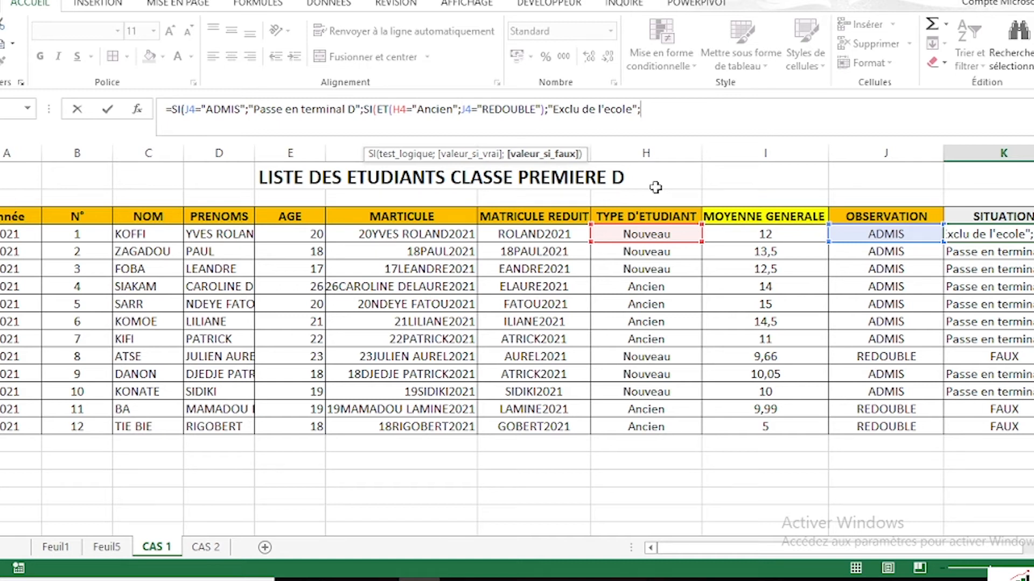
{"action": "type", "text": "\"Redou"}
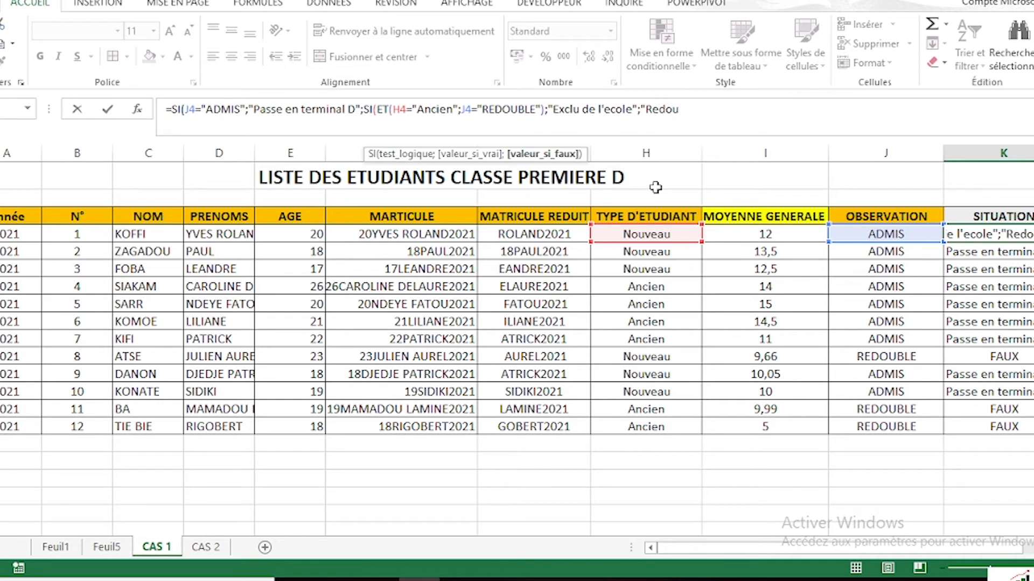
{"action": "key", "text": "BackSpace"}
{"action": "key", "text": "BackSpace"}
{"action": "key", "text": "BackSpace"}
{"action": "key", "text": "BackSpace"}
{"action": "key", "text": "BackSpace"}
{"action": "type", "text": "Nouveau redoubla"}
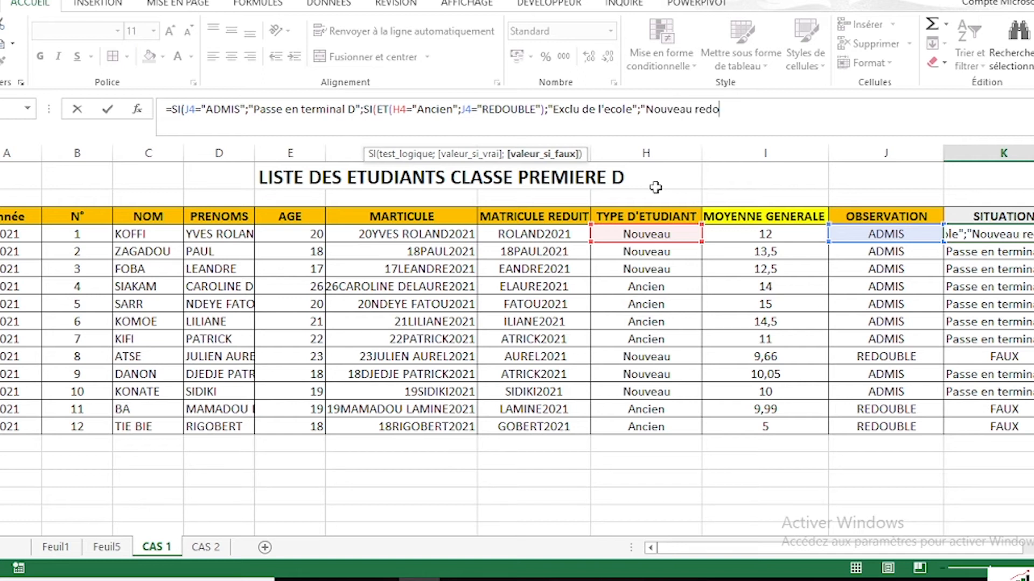
{"action": "type", "text": "nt\""}
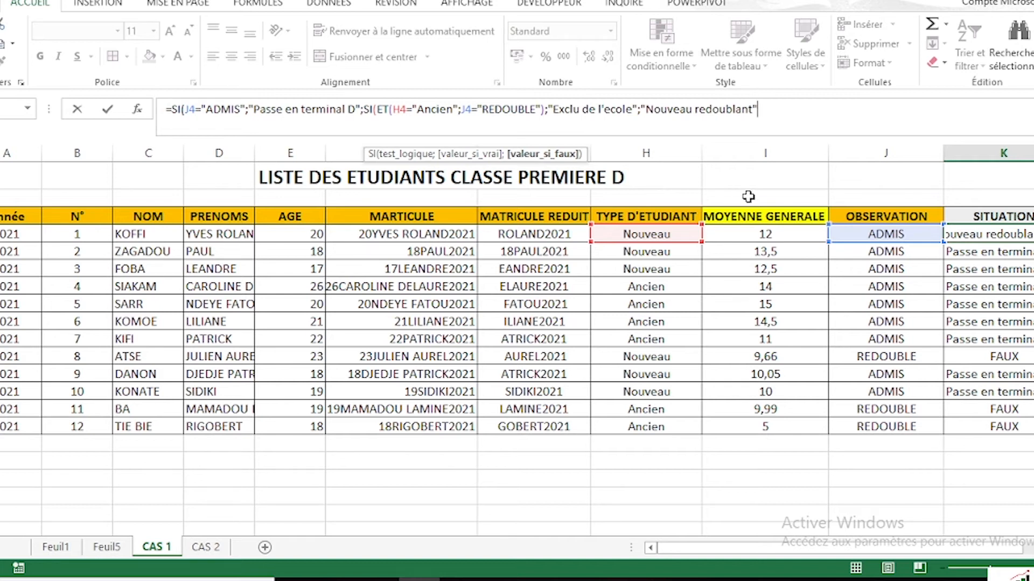
{"action": "type", "text": ")"}
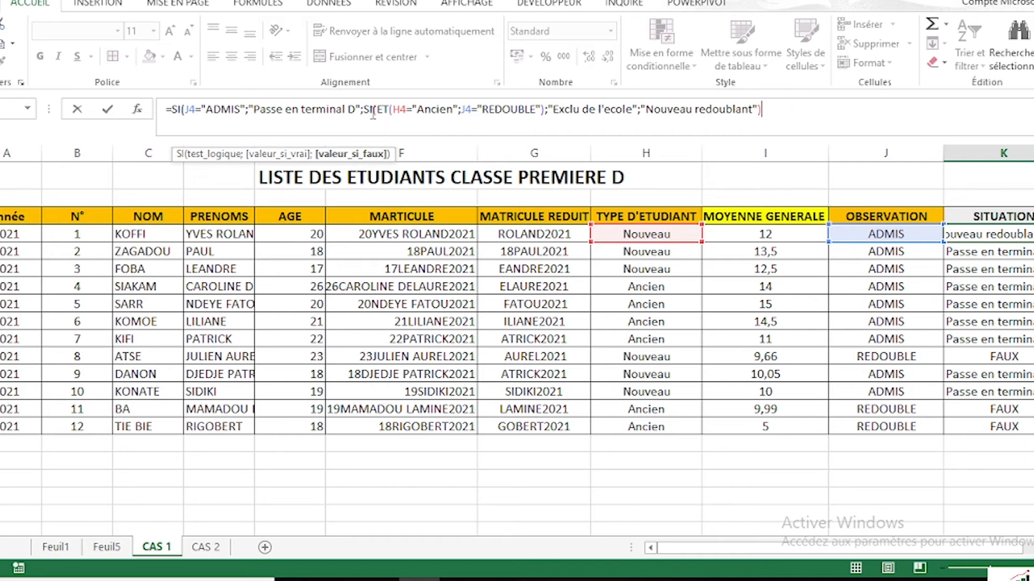
- Close and confirm the nested K4 formula, and fill it down the SITUATION column to K15
{"action": "left_click", "coordinate": [770, 114]}
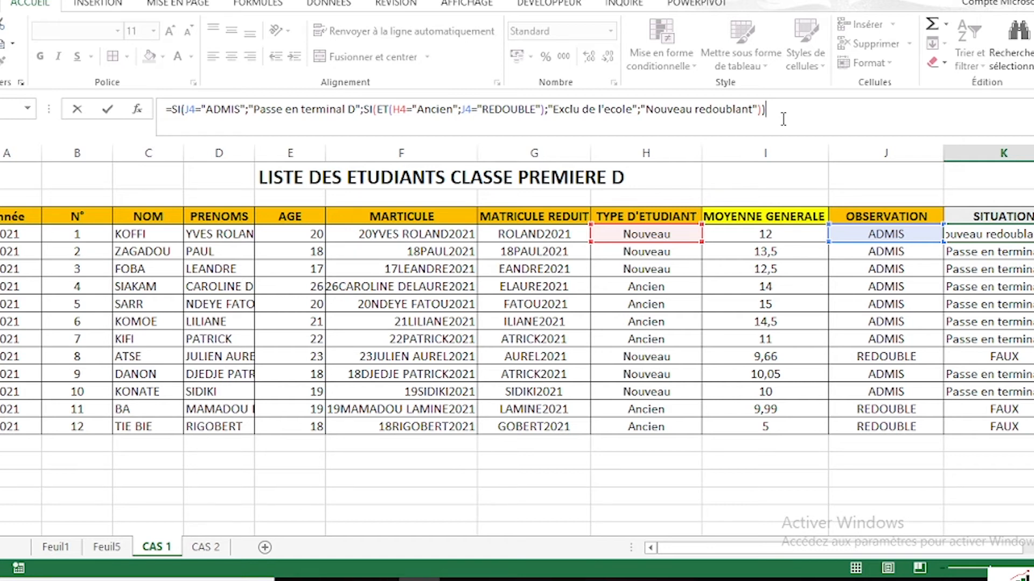
{"action": "key", "text": "Return"}
{"action": "key", "text": "Up"}
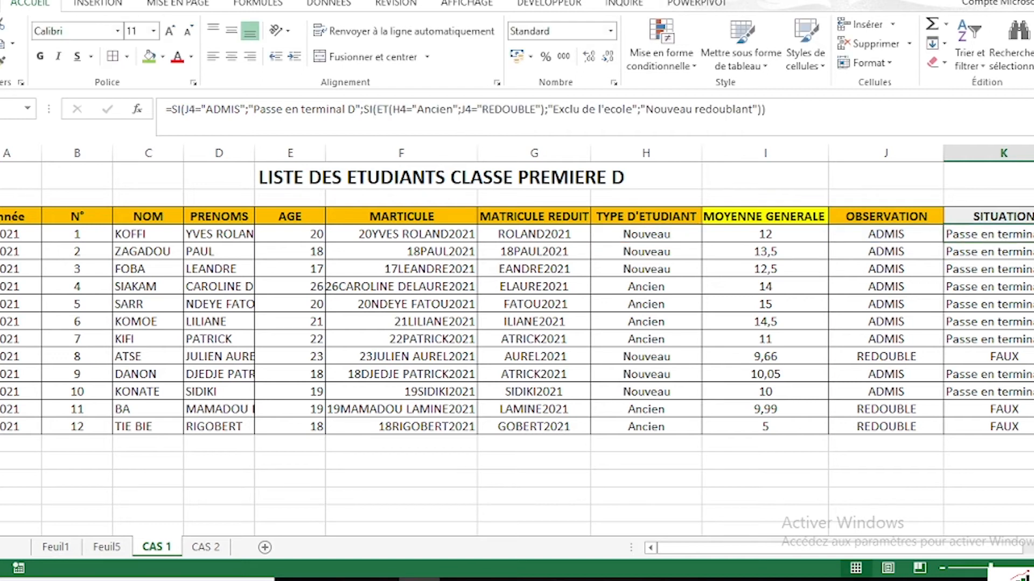
{"action": "double_click", "coordinate": [1032, 242]}
{"action": "left_click_drag", "start_coordinate": [966, 554], "coordinate": [1001, 554]}
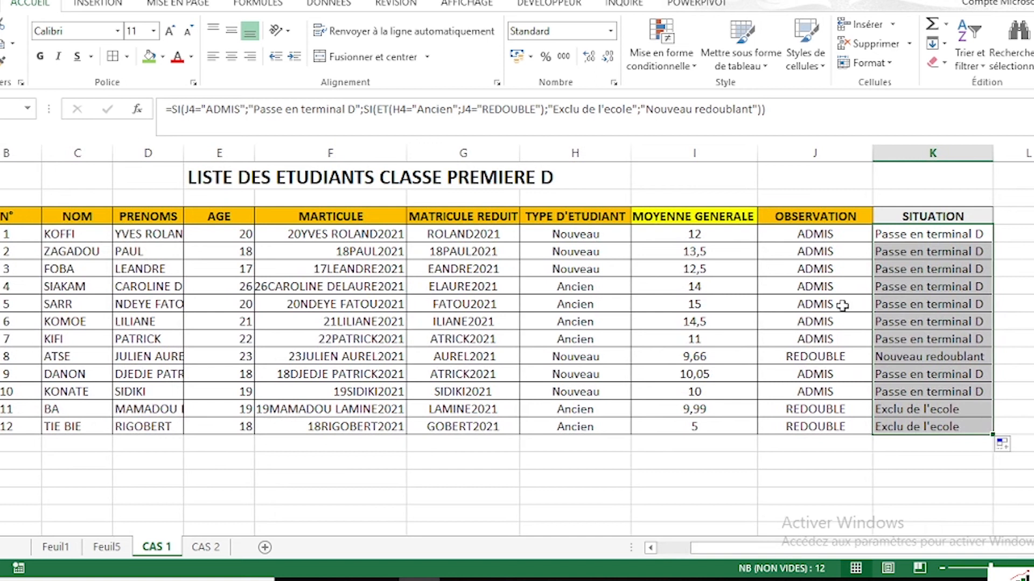
- Compare the SITUATION results with the student type, average and observation in the rows of the repeating students
{"action": "left_click", "coordinate": [889, 236]}
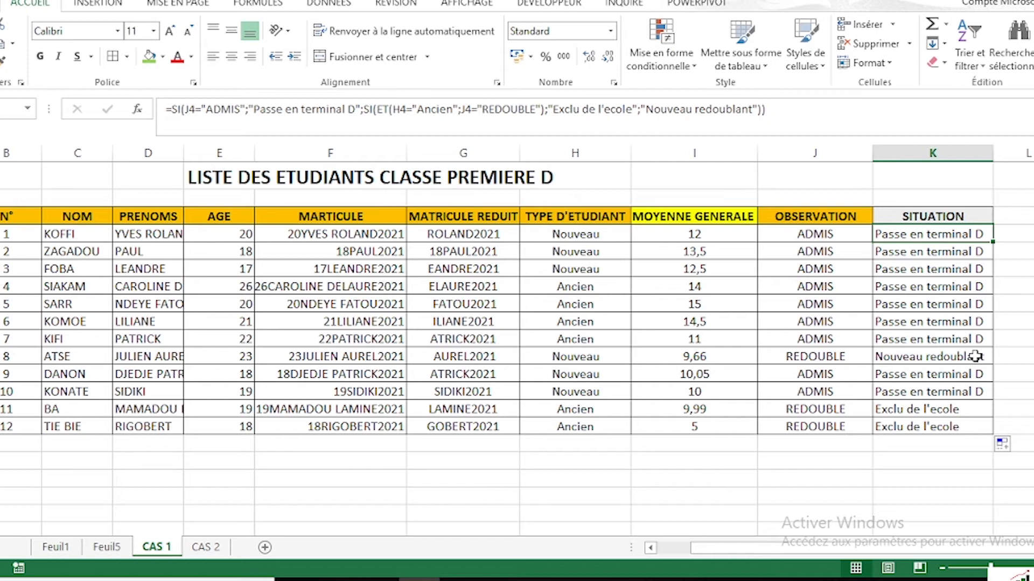
{"action": "left_click", "coordinate": [613, 360]}
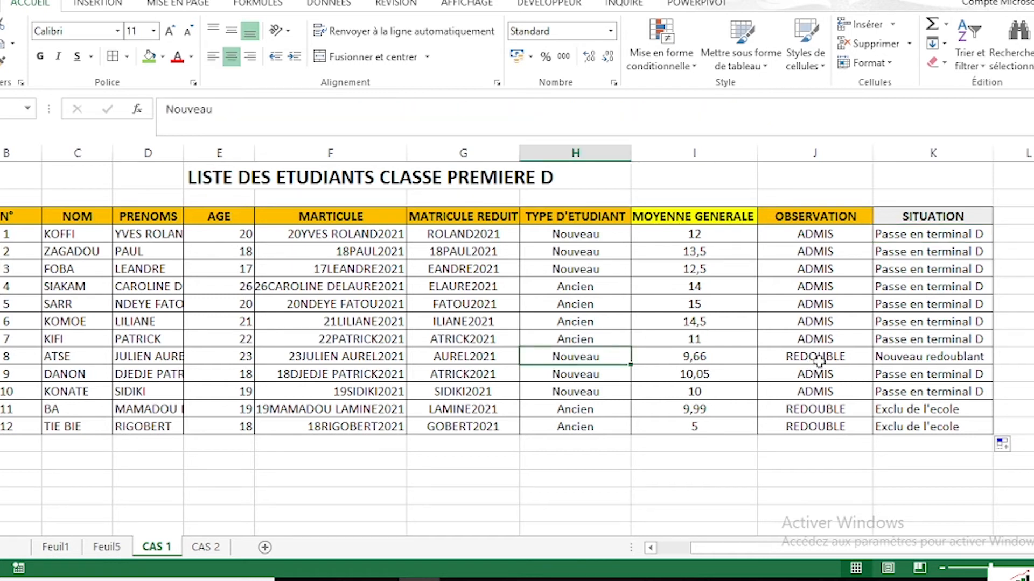
{"action": "left_click", "coordinate": [908, 361]}
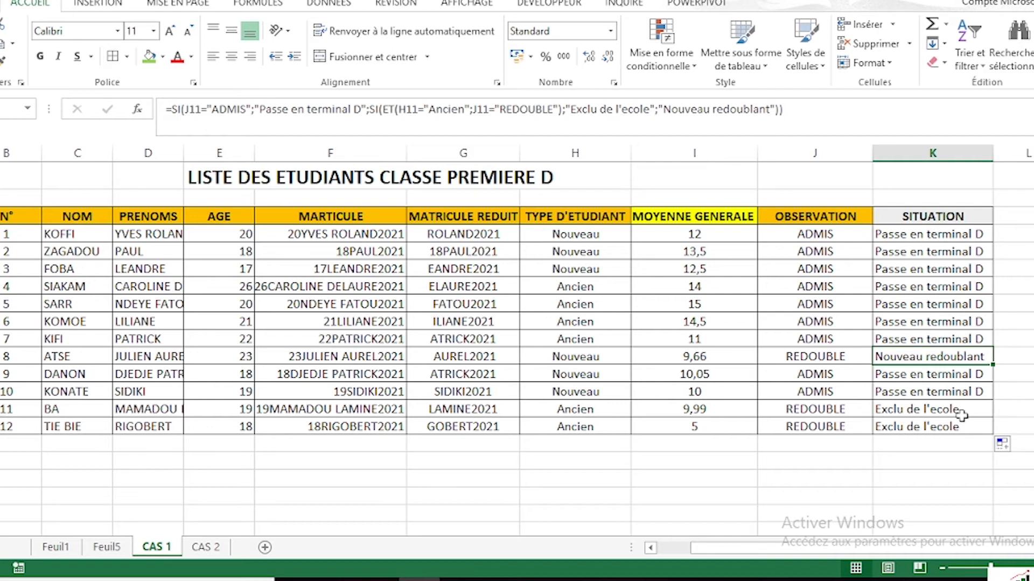
{"action": "left_click", "coordinate": [695, 407]}
{"action": "key", "text": "Left"}
{"action": "key", "text": "Left"}
{"action": "key", "text": "Left"}
{"action": "key", "text": "Left"}
{"action": "key", "text": "Left"}
{"action": "key", "text": "Left"}
{"action": "key", "text": "Left"}
{"action": "key", "text": "Left"}
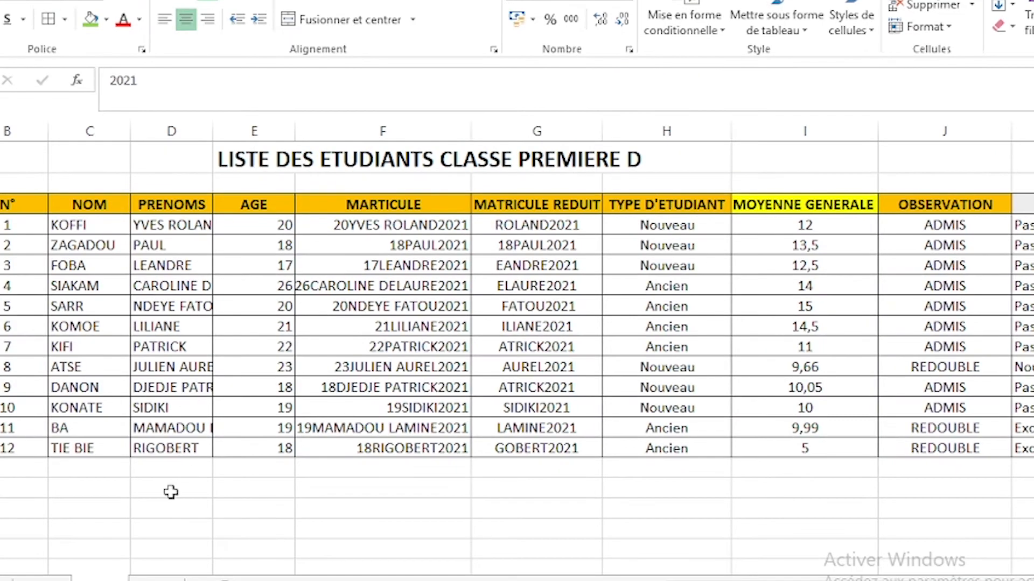
- Open the CAS 2 sheet and examine its invoice table and the discount conditions listed beneath it
{"action": "left_click", "coordinate": [149, 528]}
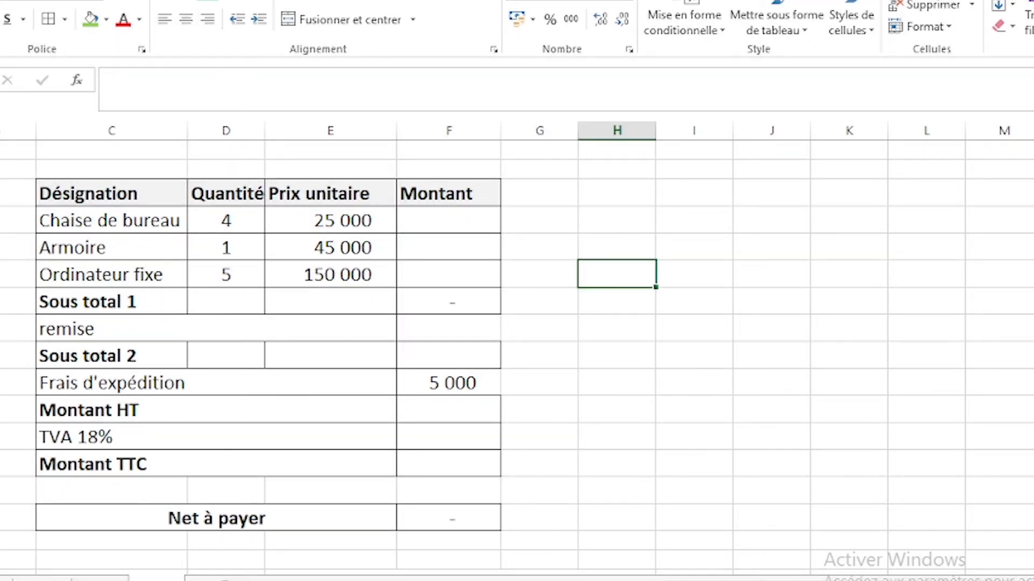
{"action": "scroll", "coordinate": [517, 356], "scroll_direction": "down", "scroll_amount": 1}
{"action": "scroll", "coordinate": [517, 355], "scroll_direction": "up", "scroll_amount": 1}
{"action": "scroll", "coordinate": [567, 336], "scroll_direction": "down", "scroll_amount": 1}
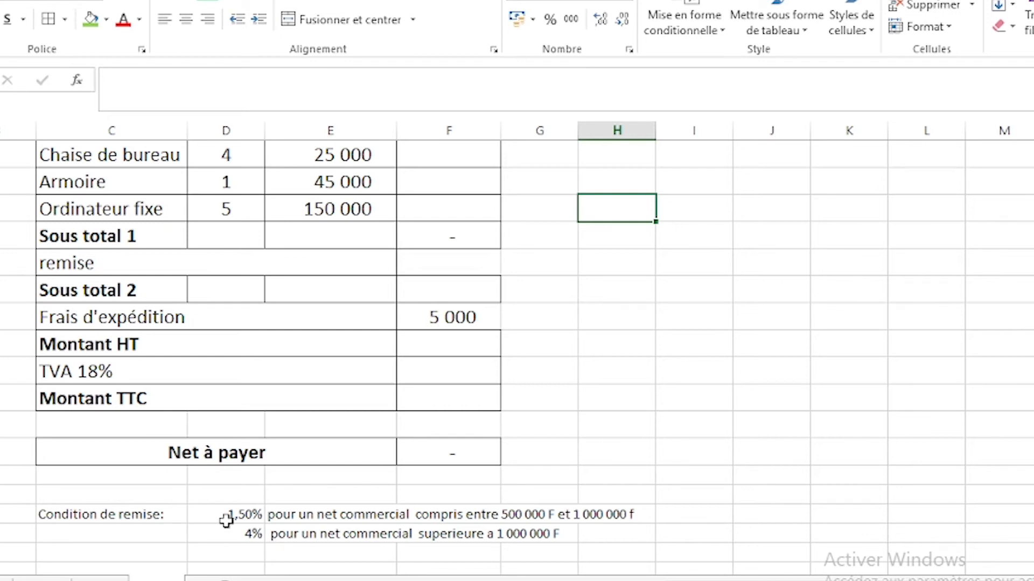
{"action": "scroll", "coordinate": [505, 311], "scroll_direction": "up", "scroll_amount": 1}
{"action": "left_click", "coordinate": [444, 299]}
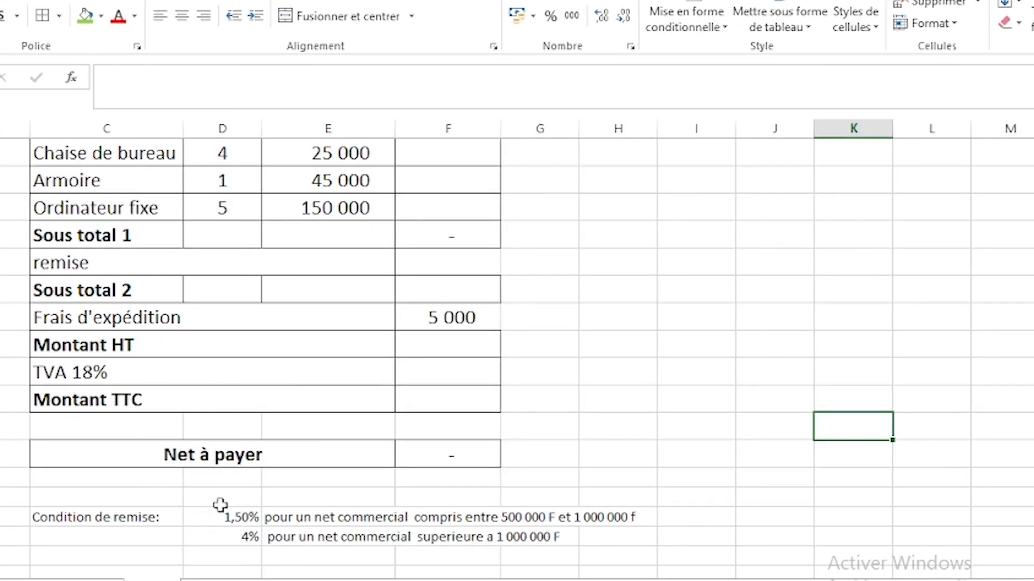
{"action": "left_click", "coordinate": [204, 517]}
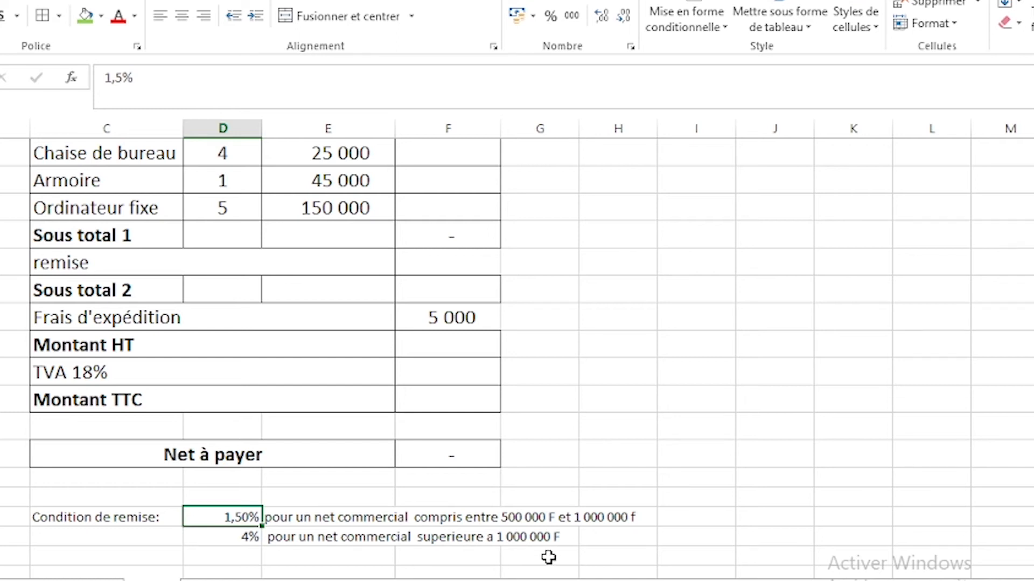
{"action": "left_click", "coordinate": [232, 534]}
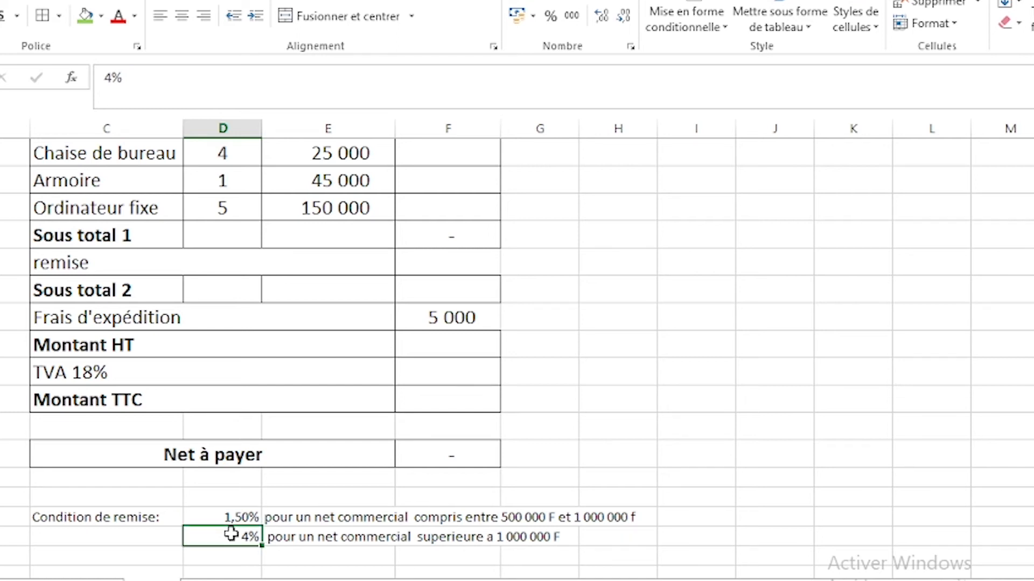
{"action": "scroll", "coordinate": [526, 286], "scroll_direction": "up", "scroll_amount": 1}
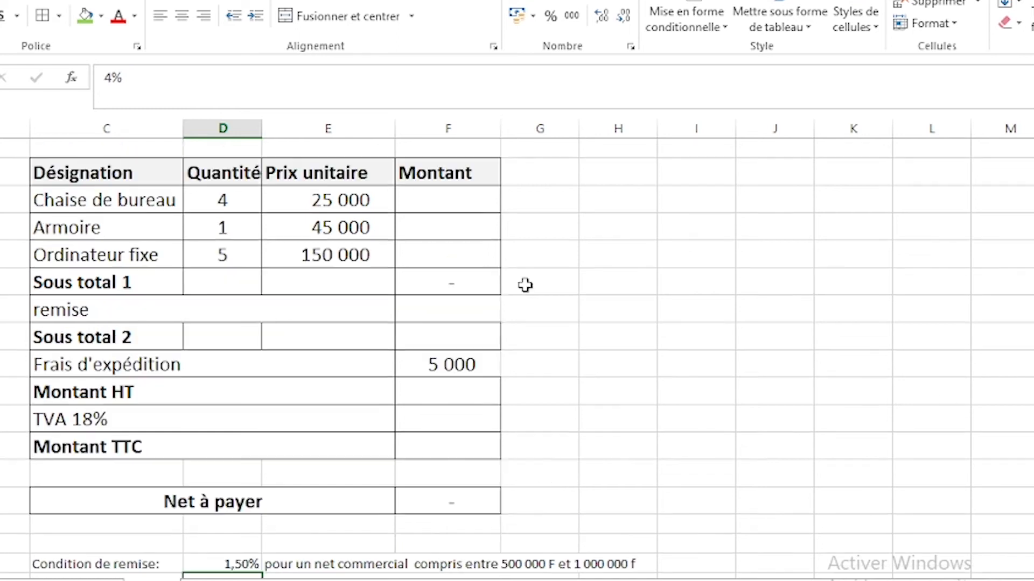
- Enter =D4*E4 in F4 to calculate the Montant for Chaise de bureau
{"action": "left_click", "coordinate": [464, 216]}
{"action": "left_click", "coordinate": [435, 203]}
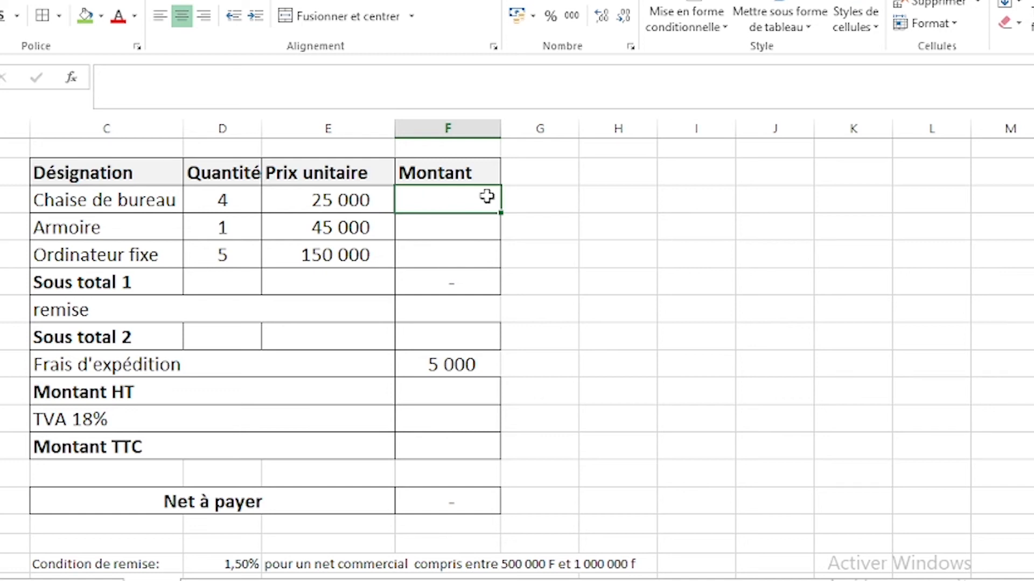
{"action": "type", "text": "="}
{"action": "left_click", "coordinate": [229, 202]}
{"action": "type", "text": "*"}
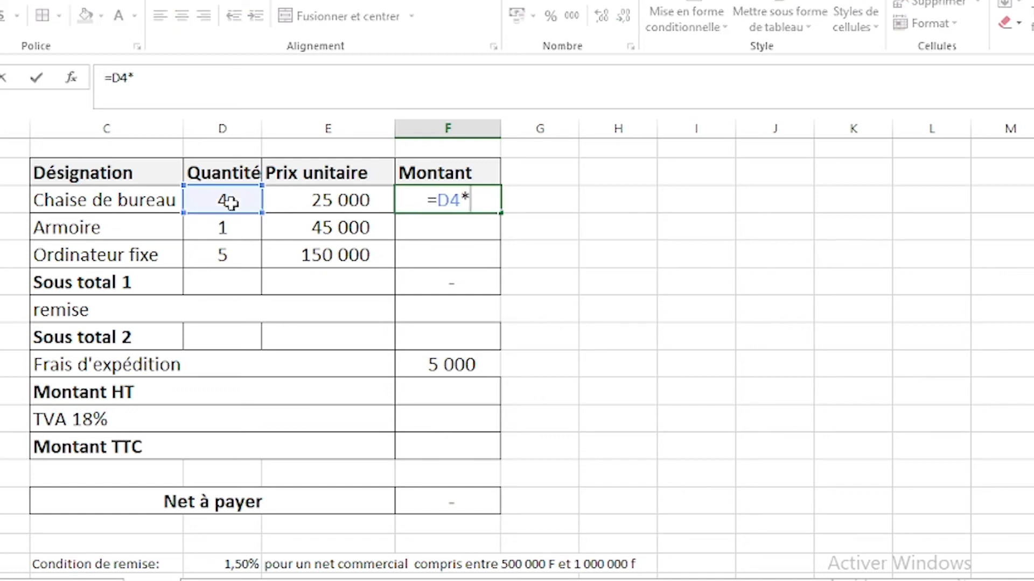
{"action": "left_click", "coordinate": [347, 201]}
{"action": "key", "text": "Return"}
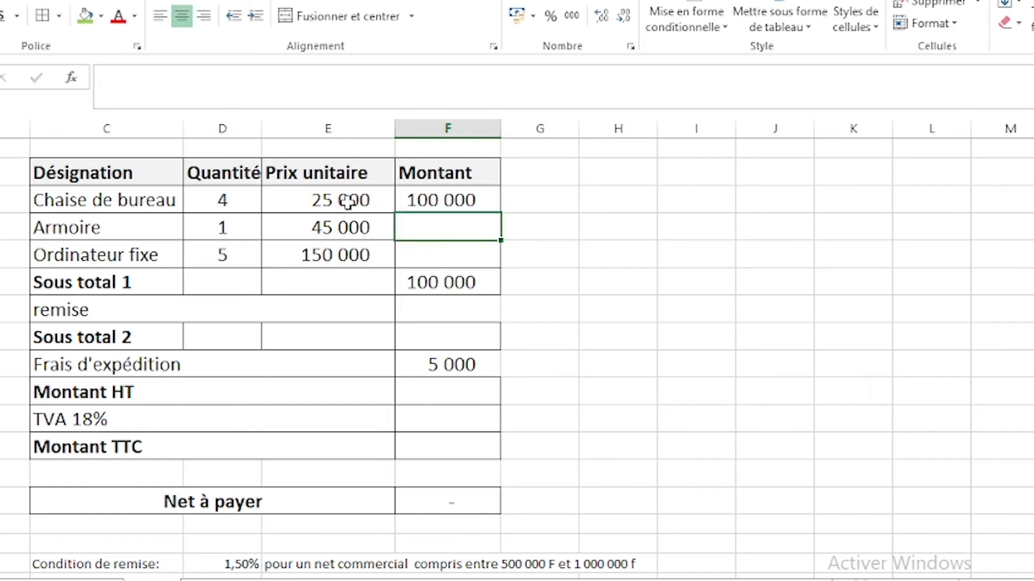
- Fill the F4 Montant formula down to F6 and check the line amounts and the Sous total 1 formula
{"action": "left_click", "coordinate": [473, 201]}
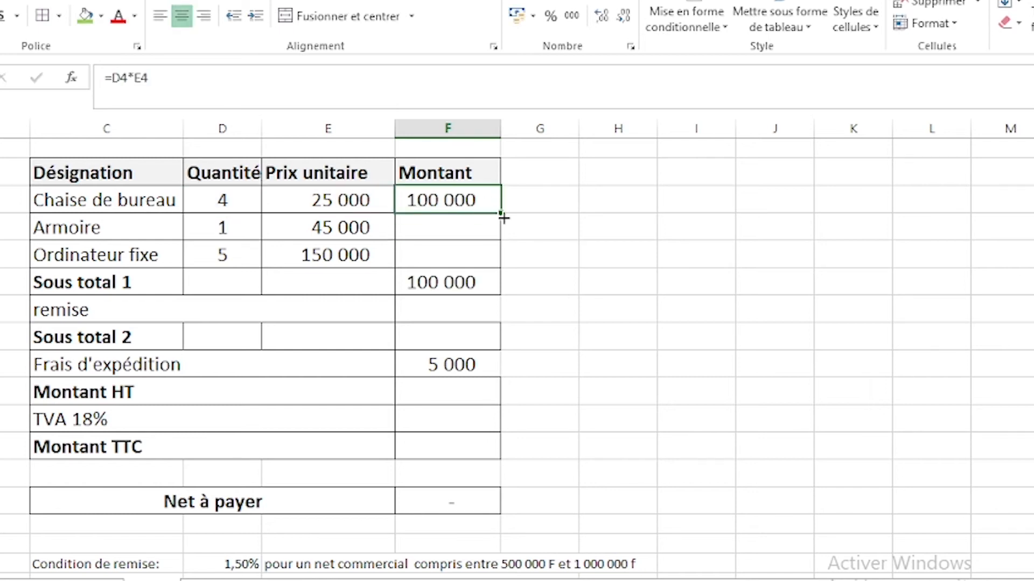
{"action": "left_click_drag", "start_coordinate": [501, 213], "coordinate": [502, 260]}
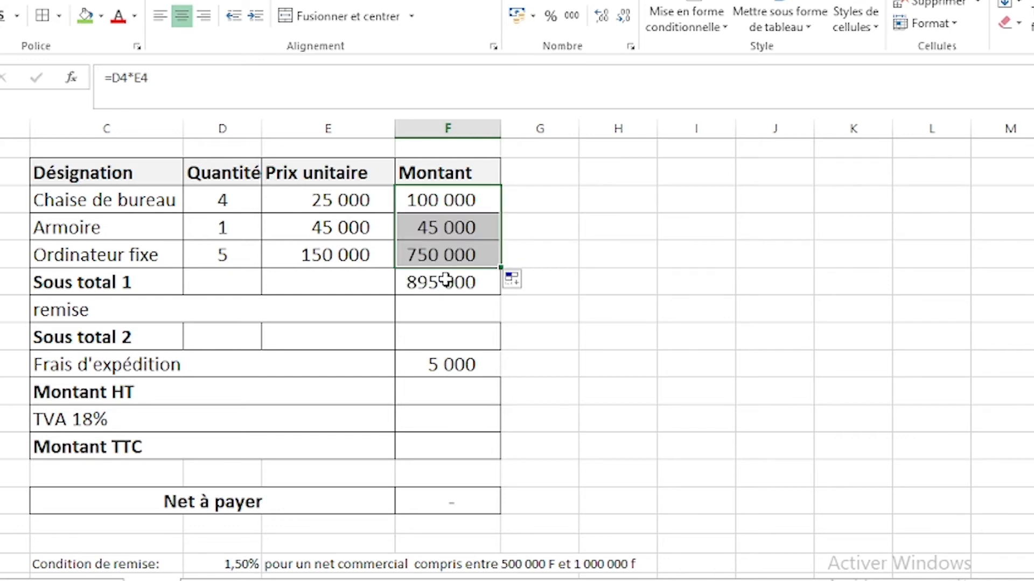
{"action": "left_click", "coordinate": [444, 279]}
{"action": "left_click", "coordinate": [450, 254]}
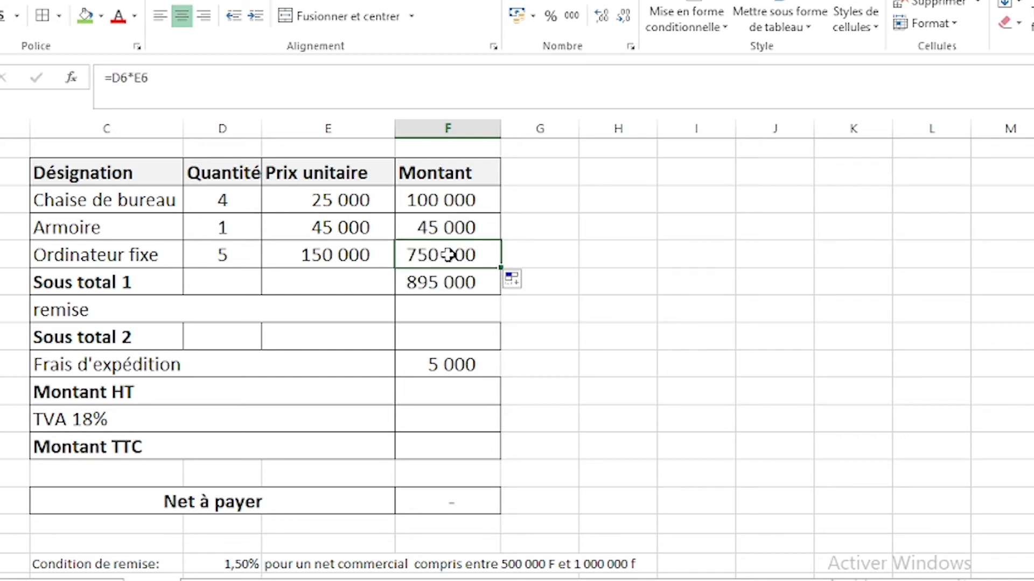
{"action": "left_click", "coordinate": [449, 281]}
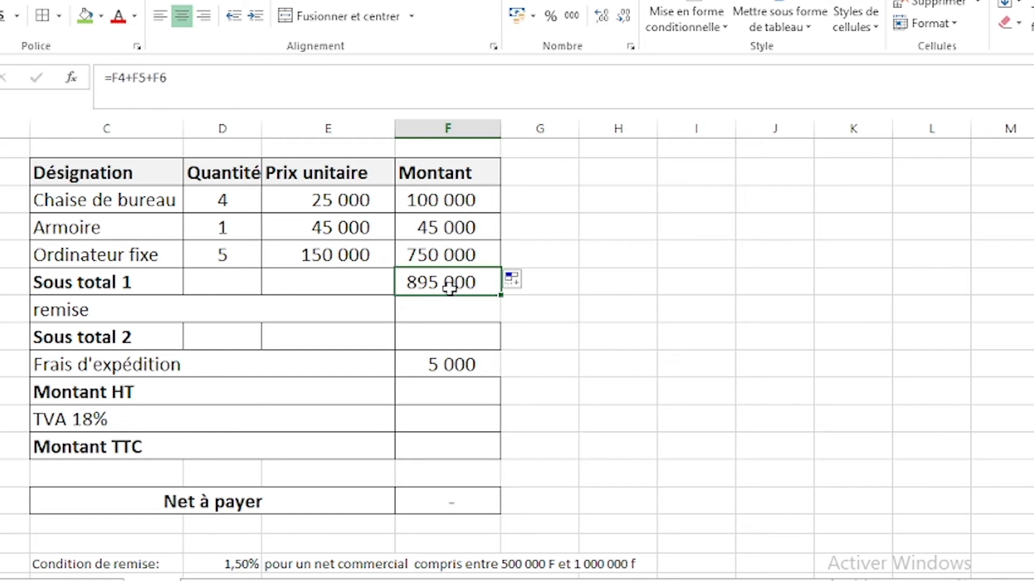
{"action": "left_click", "coordinate": [669, 303]}
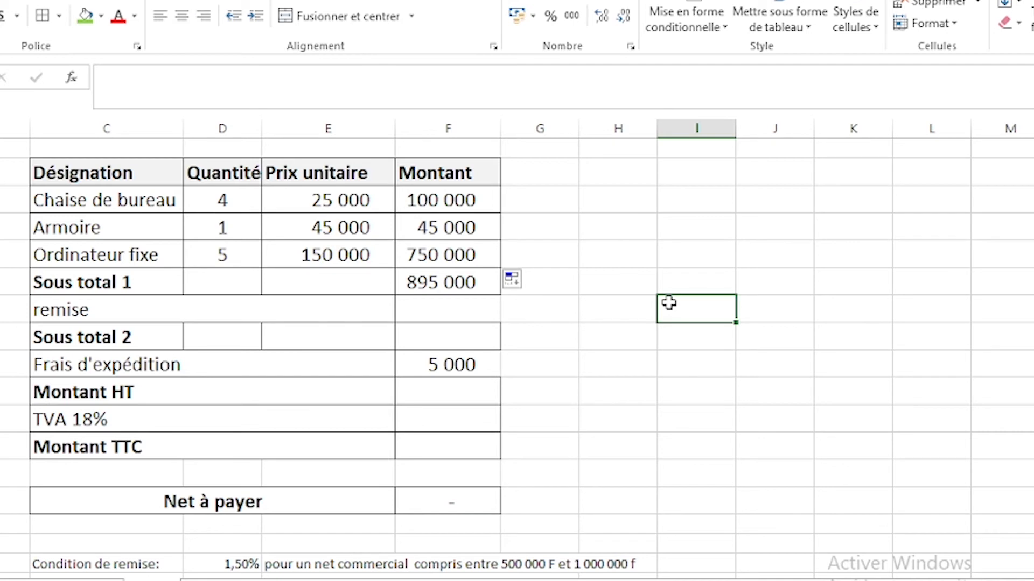
{"action": "left_click", "coordinate": [438, 281]}
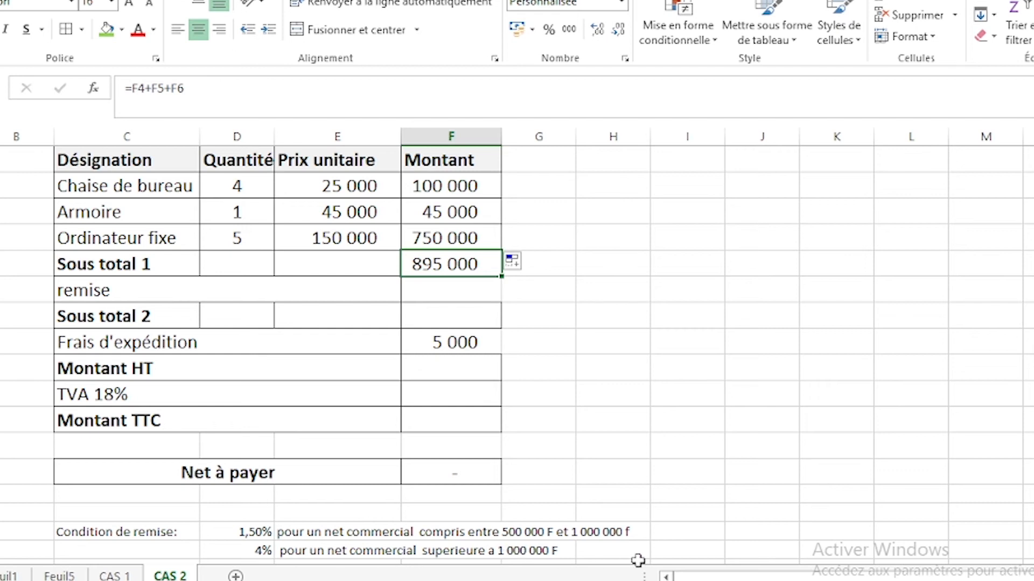
- Start a formula in the remise cell F8 with SI and a nested ET function as its logical test
{"action": "left_click", "coordinate": [256, 550]}
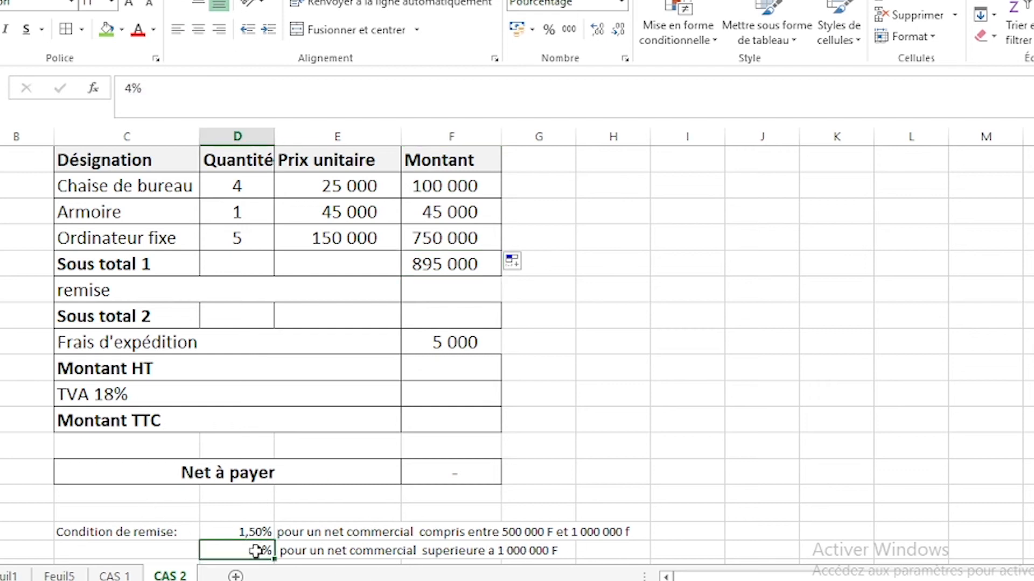
{"action": "left_click", "coordinate": [450, 286]}
{"action": "type", "text": "=si"}
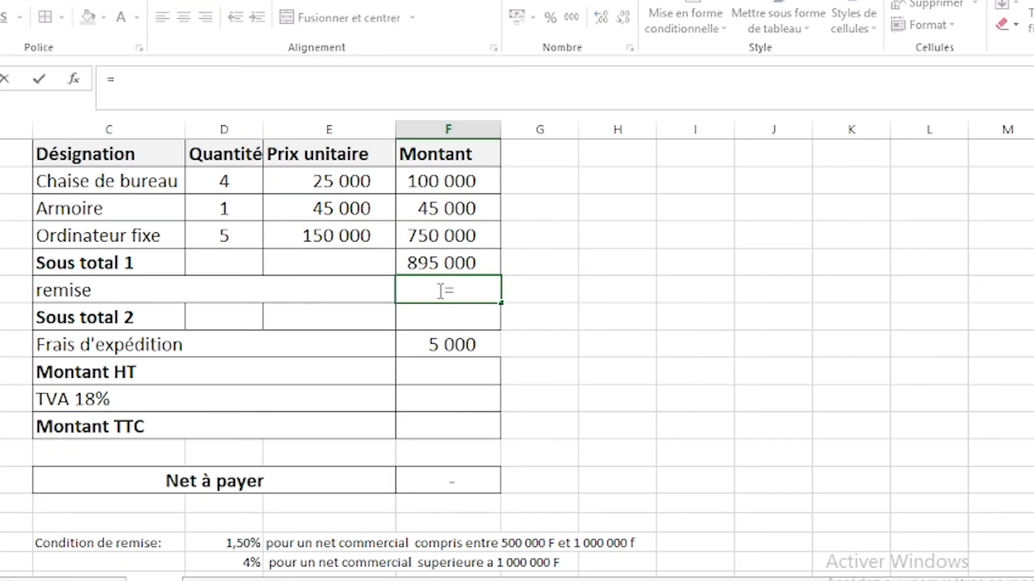
{"action": "key", "text": "Tab"}
{"action": "left_click", "coordinate": [175, 96]}
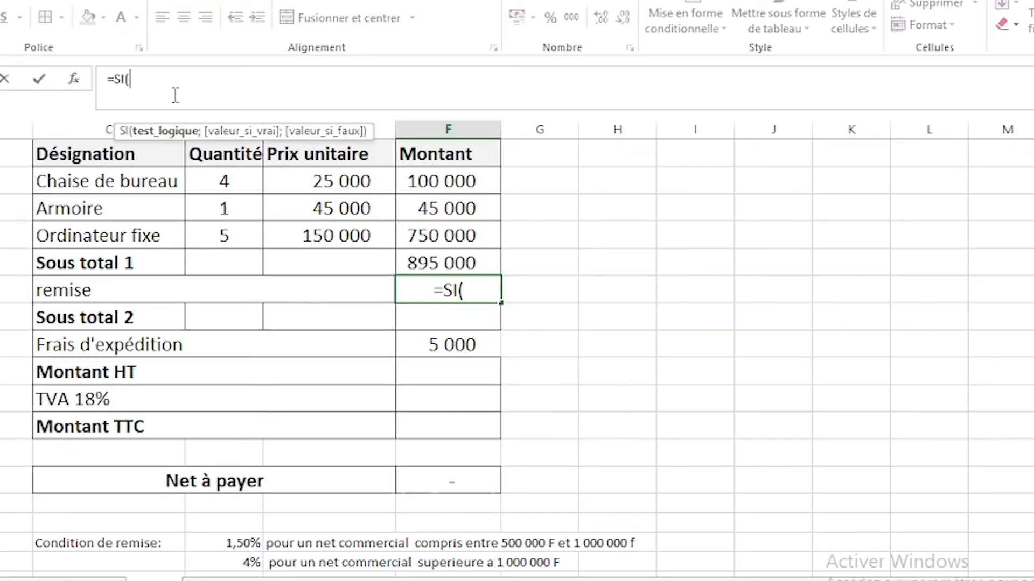
{"action": "type", "text": "e"}
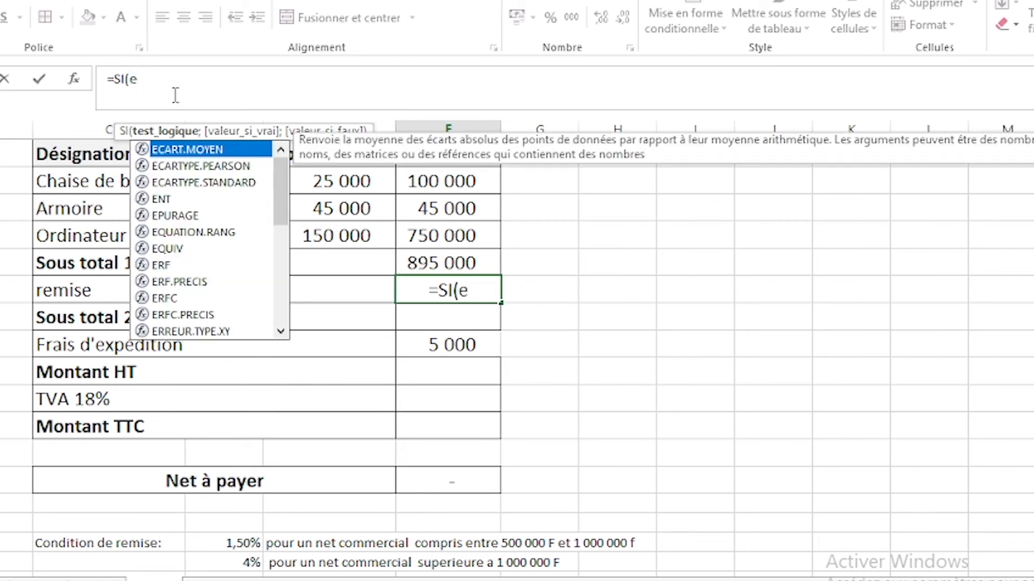
{"action": "type", "text": "t("}
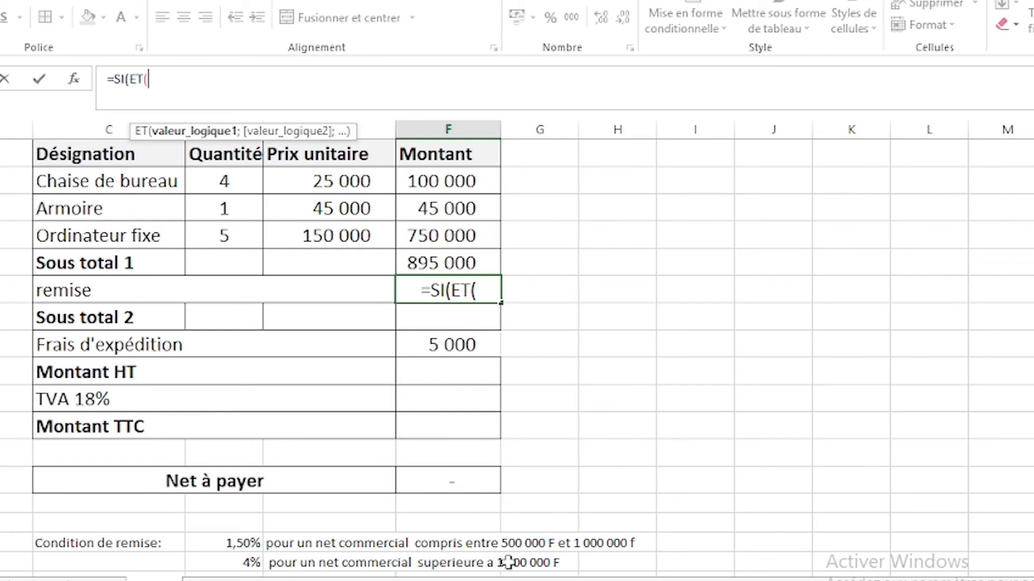
- Complete the ET test in the remise formula with the conditions F7>500000 and F7<=1000000
{"action": "left_click", "coordinate": [437, 262]}
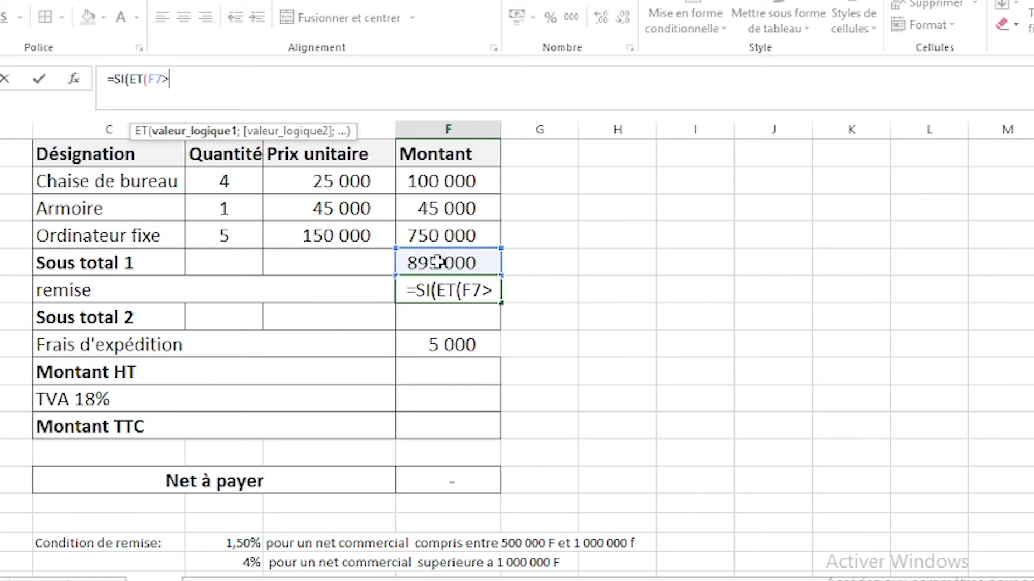
{"action": "type", "text": "500000;"}
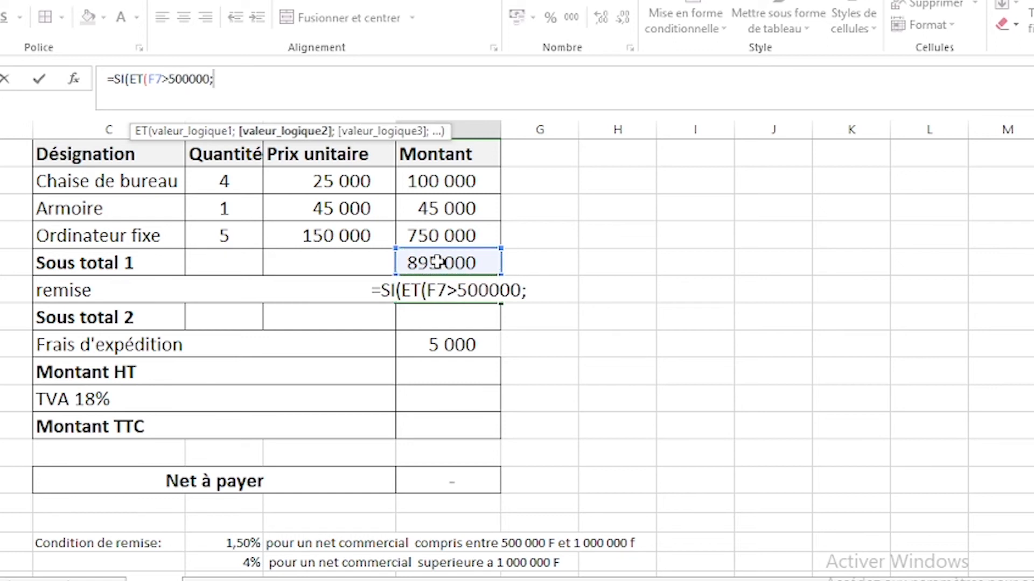
{"action": "left_click", "coordinate": [437, 263]}
{"action": "type", "text": "<"}
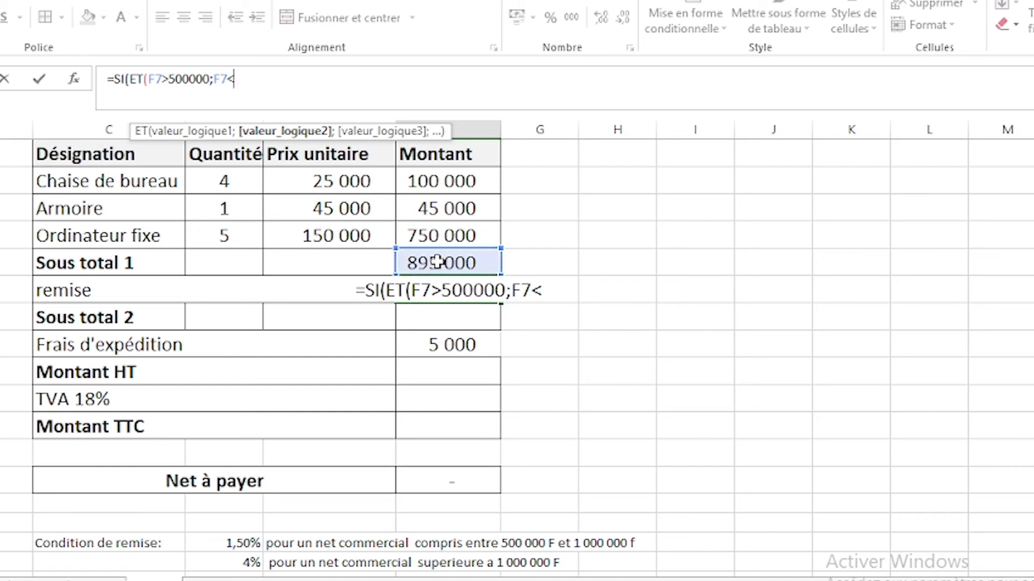
{"action": "type", "text": "=1000000"}
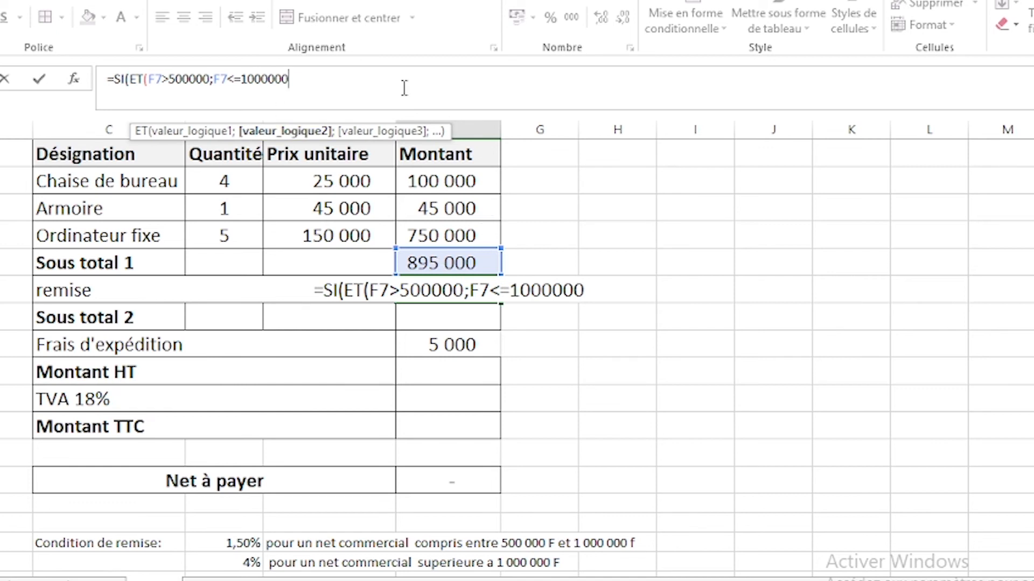
{"action": "type", "text": ")"}
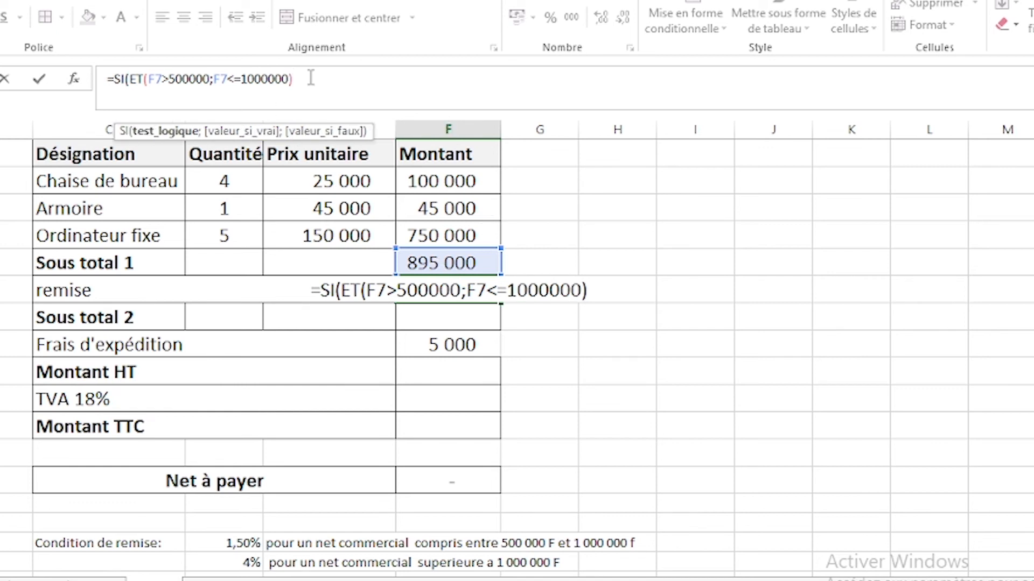
{"action": "type", "text": ";"}
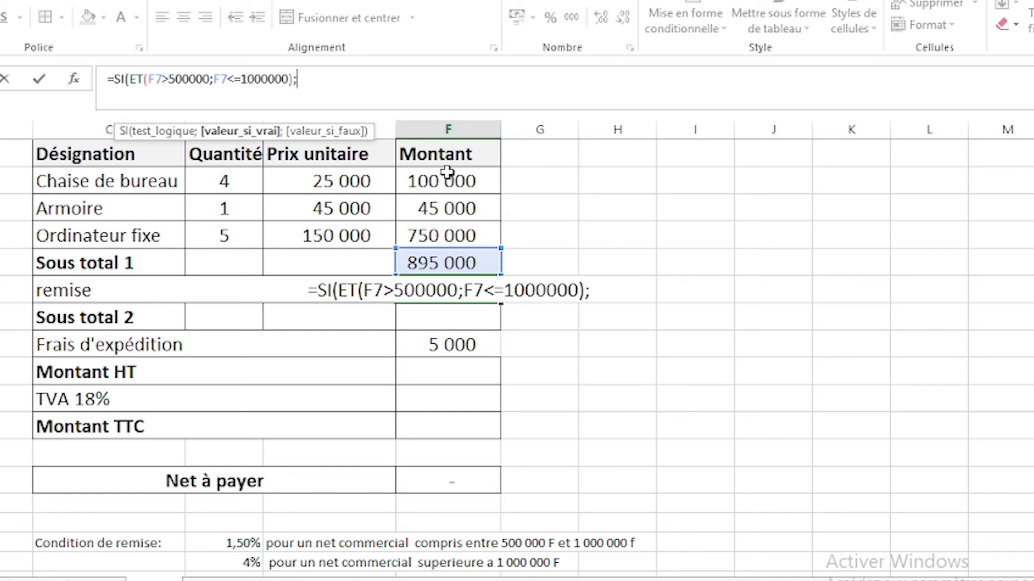
- Set the value if true in the remise formula to F7*D18, applying the 1,50% discount rate
{"action": "left_click", "coordinate": [454, 262]}
{"action": "type", "text": "*"}
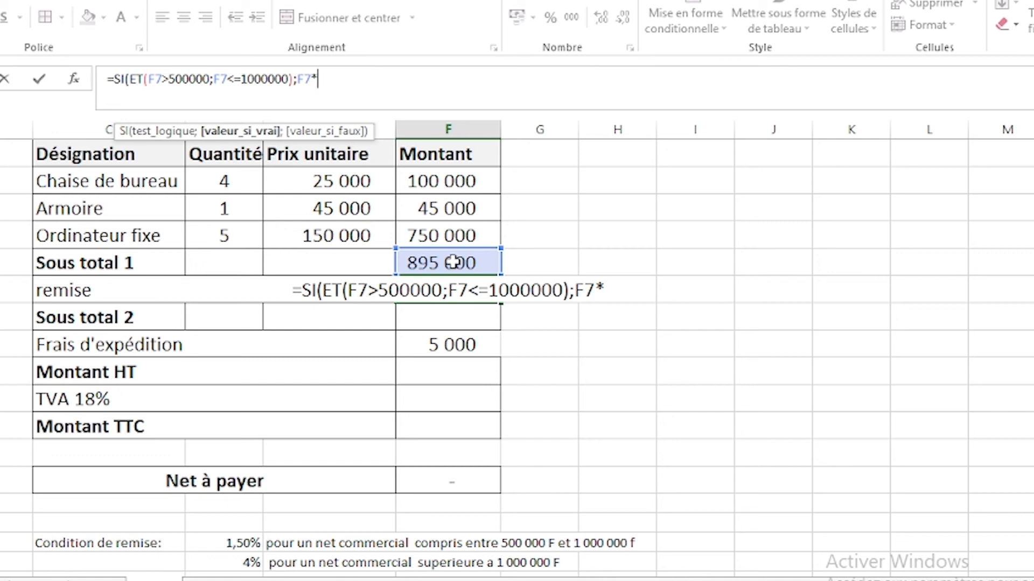
{"action": "left_click", "coordinate": [235, 536]}
{"action": "left_click_drag", "start_coordinate": [300, 131], "coordinate": [764, 158]}
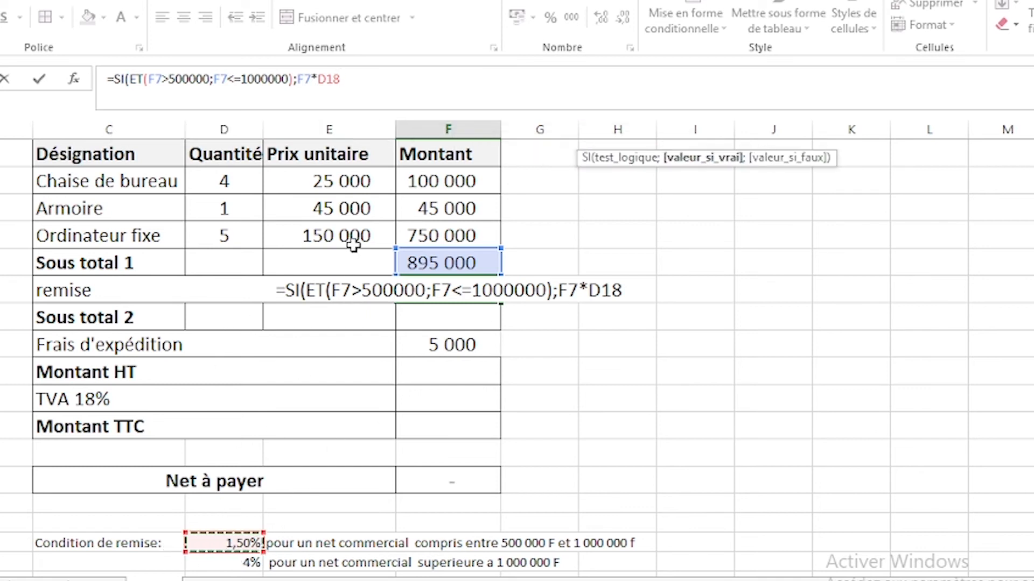
{"action": "left_click", "coordinate": [349, 79]}
{"action": "type", "text": ";"}
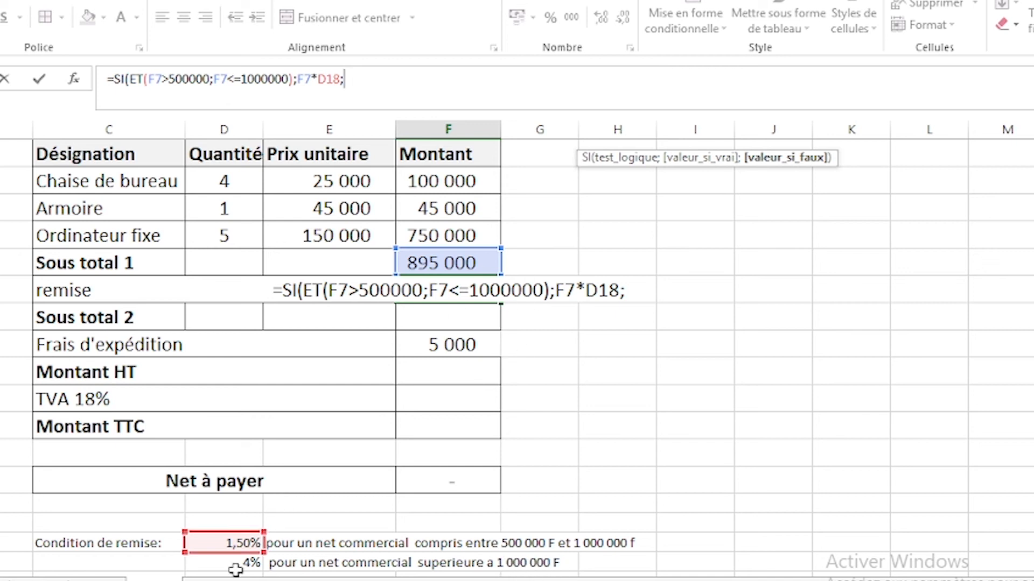
- Set the value if false to F7*D19 for the 4% rate, confirm the remise formula and review it in F8
{"action": "left_click", "coordinate": [439, 262]}
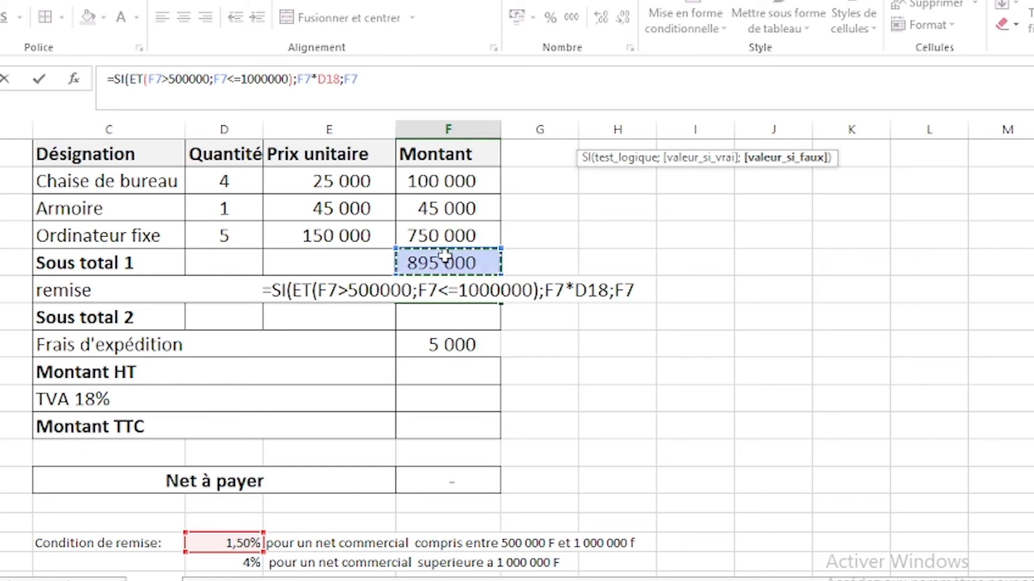
{"action": "type", "text": "*"}
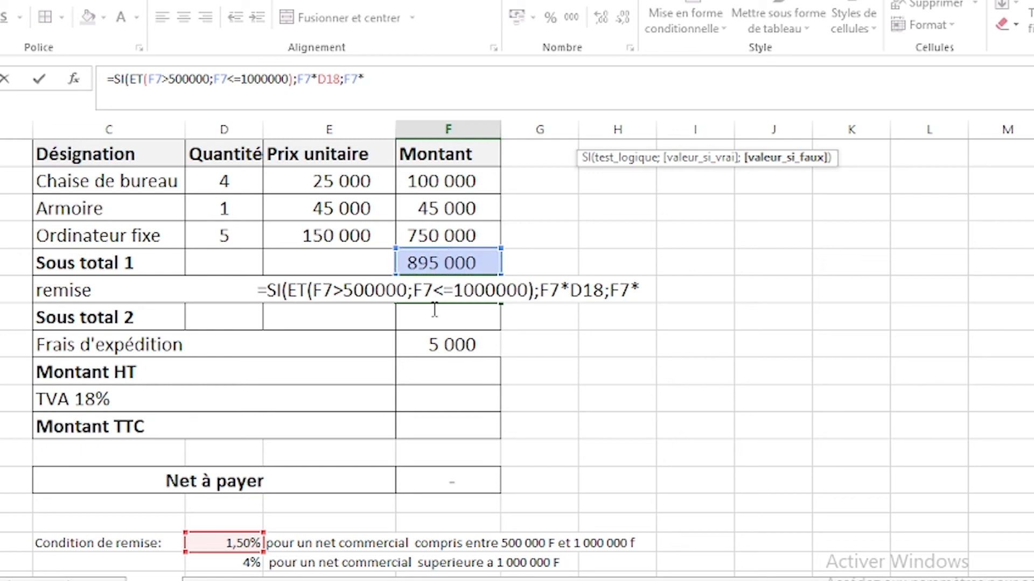
{"action": "left_click", "coordinate": [230, 561]}
{"action": "type", "text": ")"}
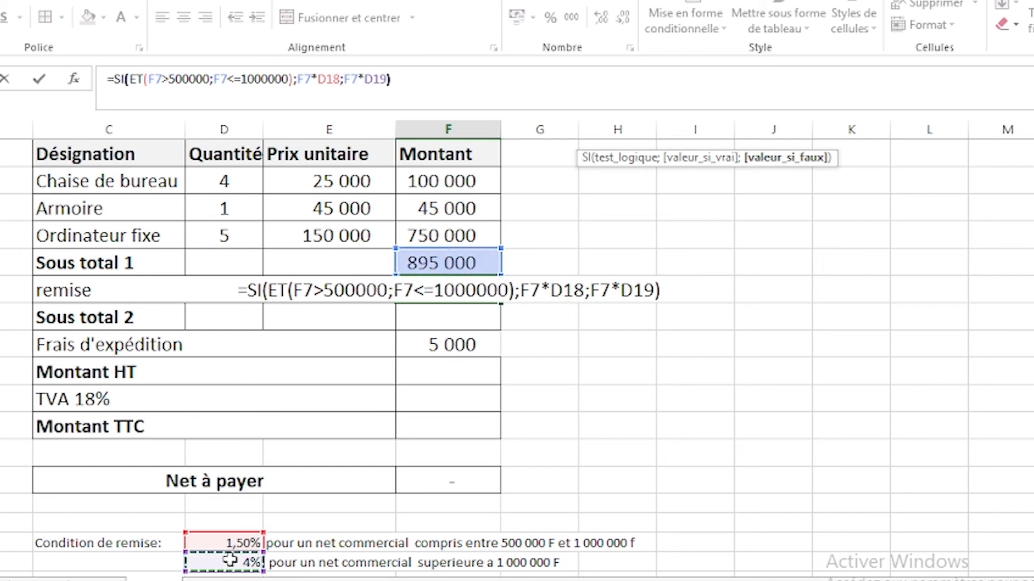
{"action": "key", "text": "Return"}
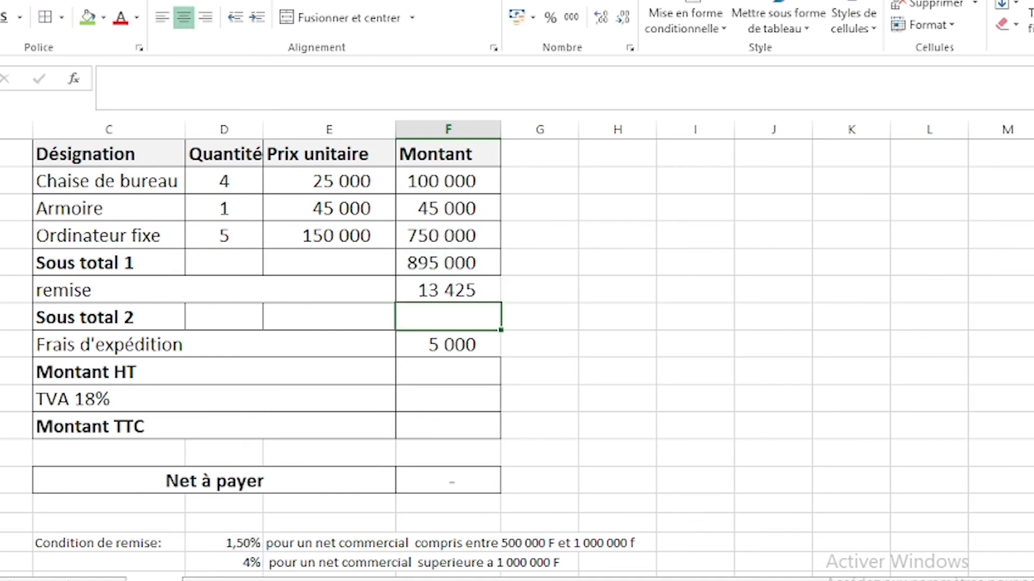
{"action": "left_click", "coordinate": [439, 290]}
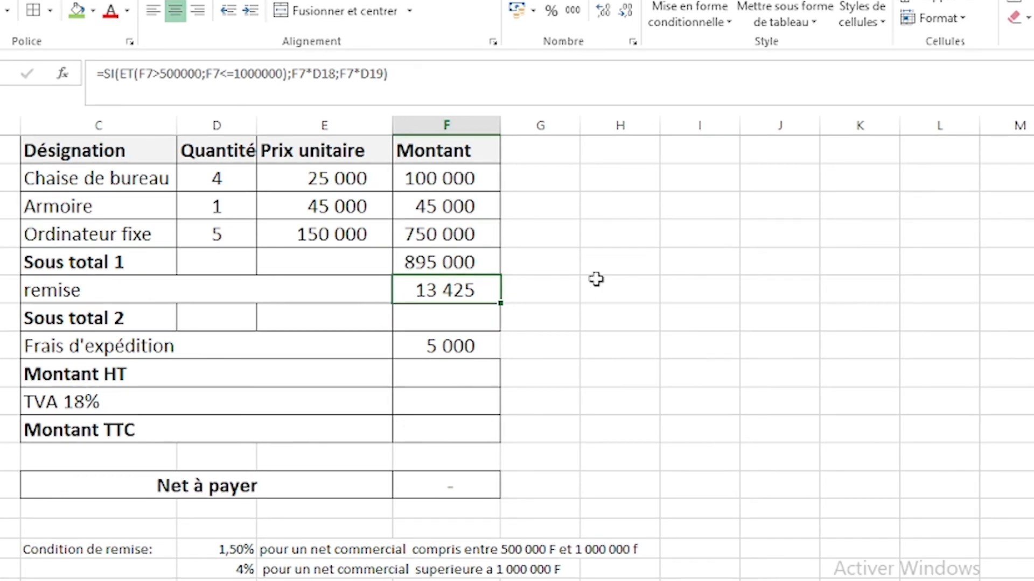
- Enter =F7*1,5% in H8 as a manual check of the discount
{"action": "left_click", "coordinate": [615, 284]}
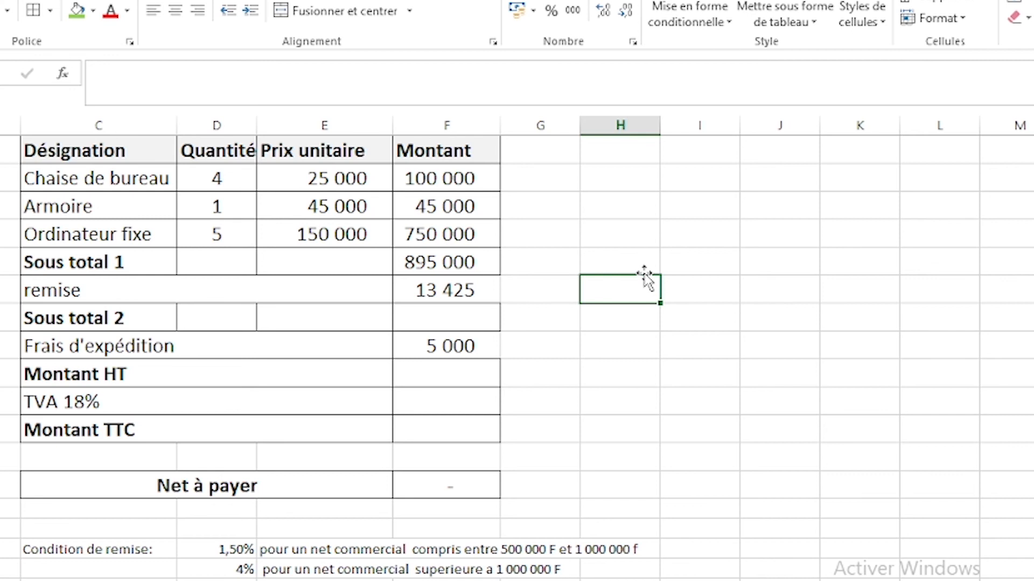
{"action": "type", "text": "="}
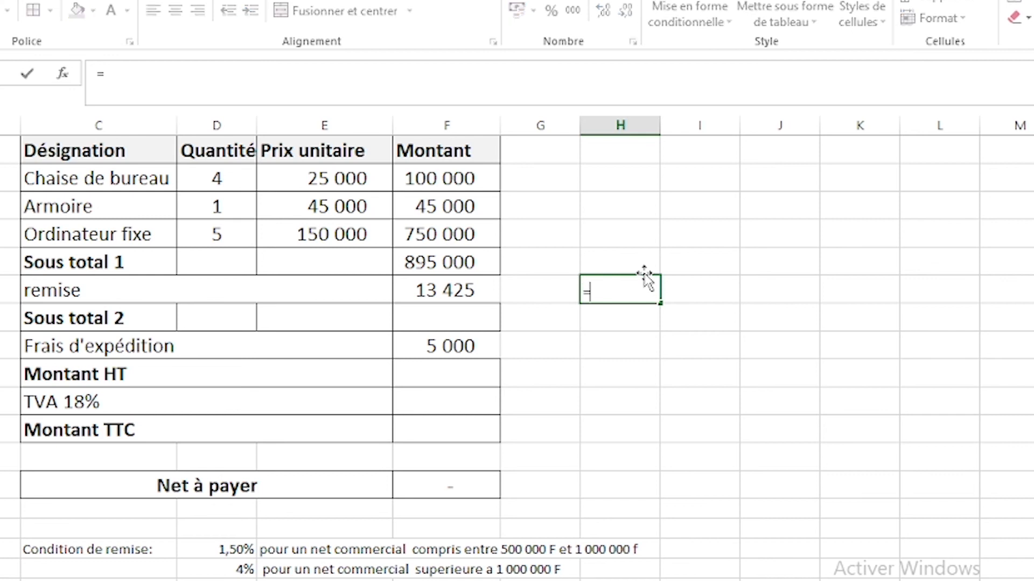
{"action": "left_click", "coordinate": [450, 259]}
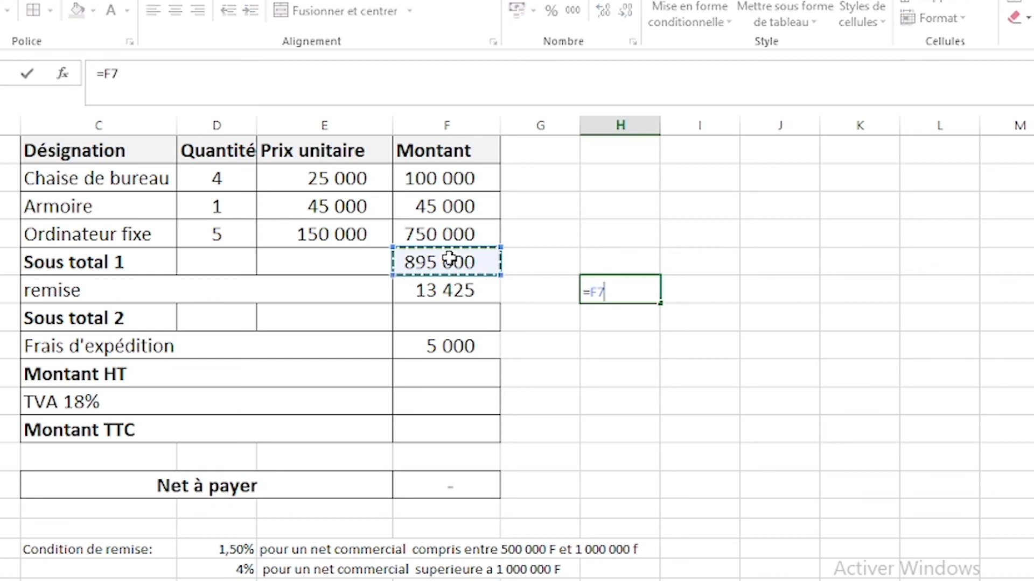
{"action": "type", "text": "*1,5"}
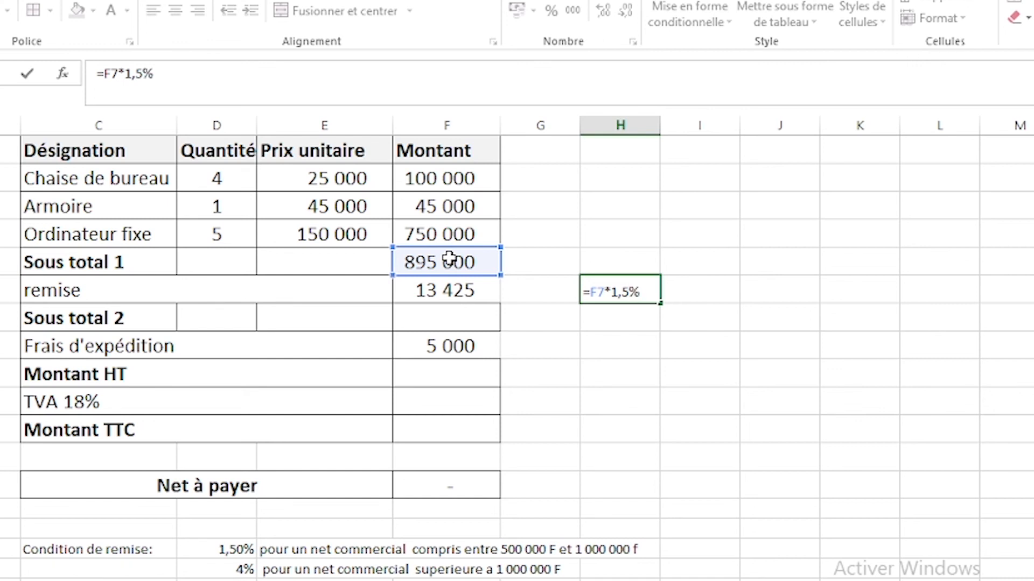
{"action": "key", "text": "Return"}
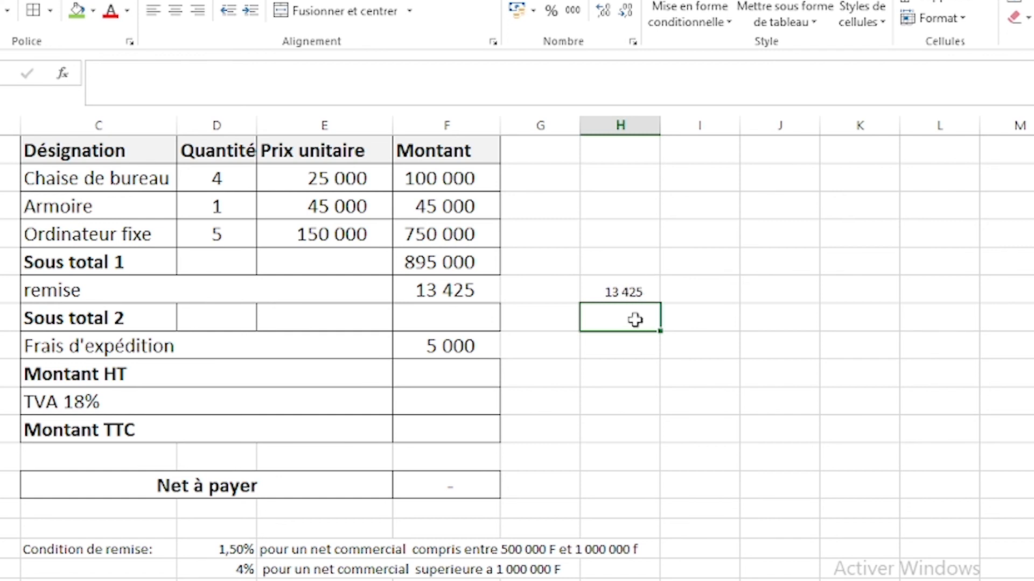
- Enter =F7*4% in H9 to compare the discount at the higher rate, and review its formula
{"action": "type", "text": "="}
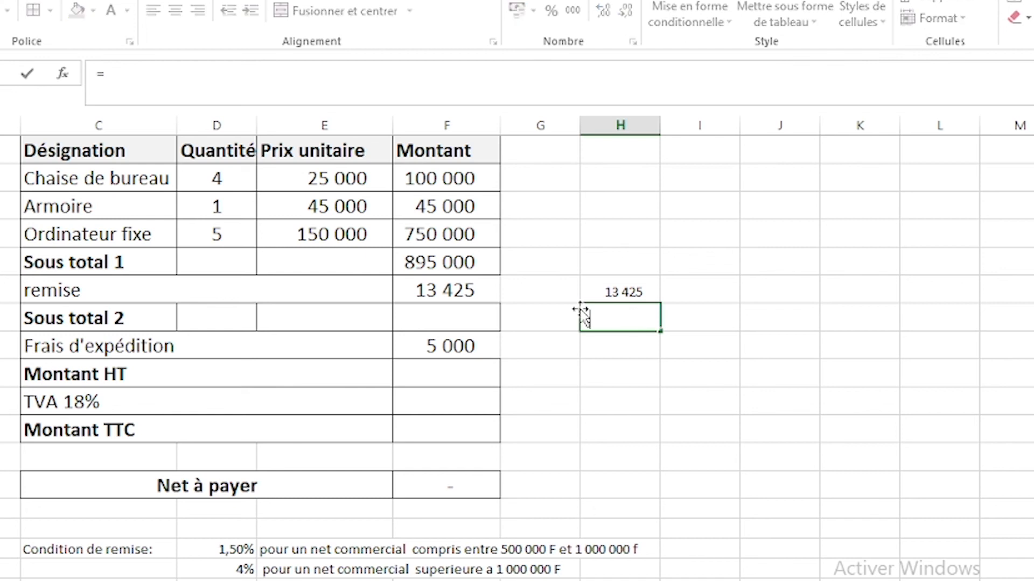
{"action": "left_click", "coordinate": [447, 260]}
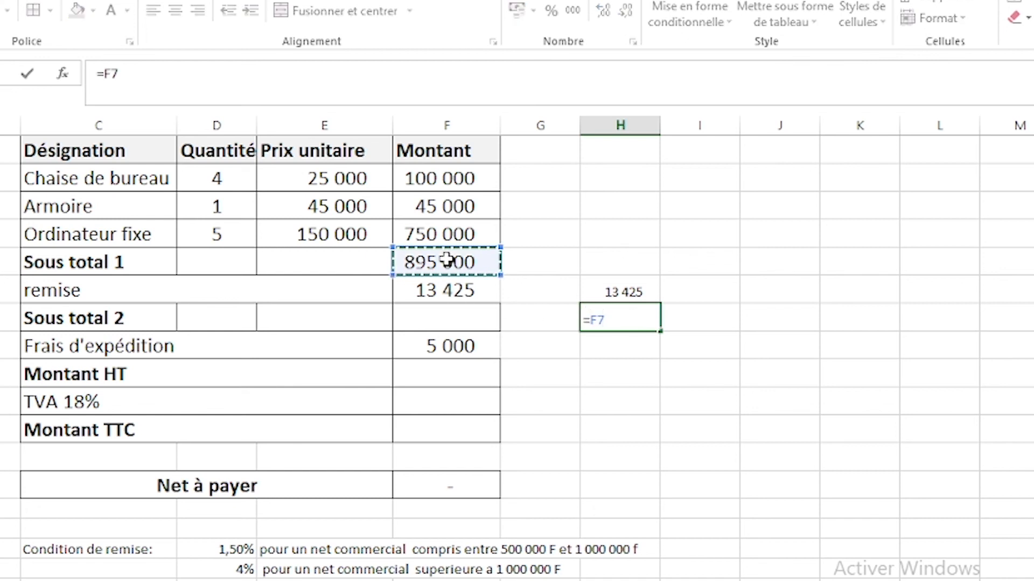
{"action": "type", "text": "*"}
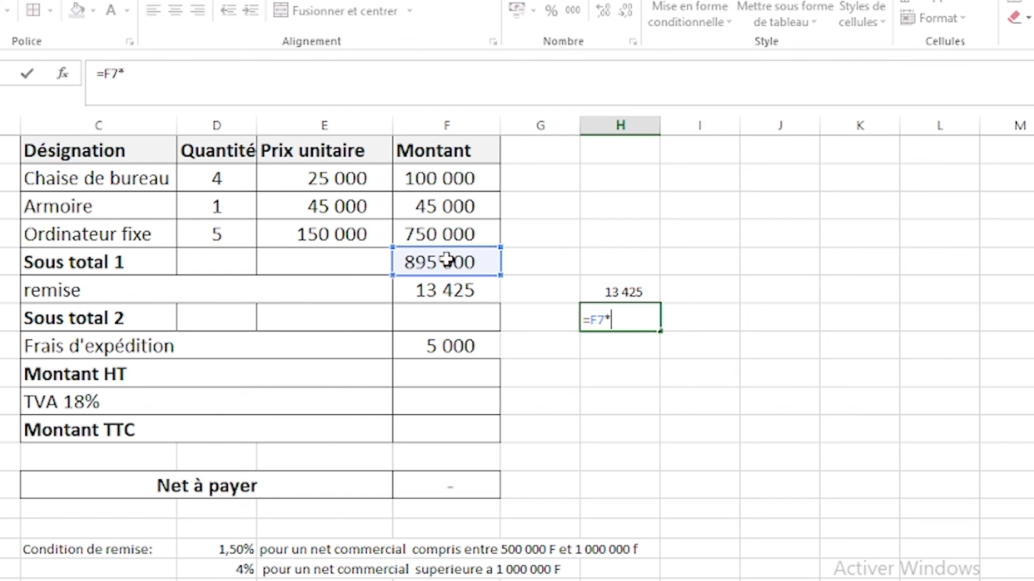
{"action": "type", "text": "4%"}
{"action": "key", "text": "Return"}
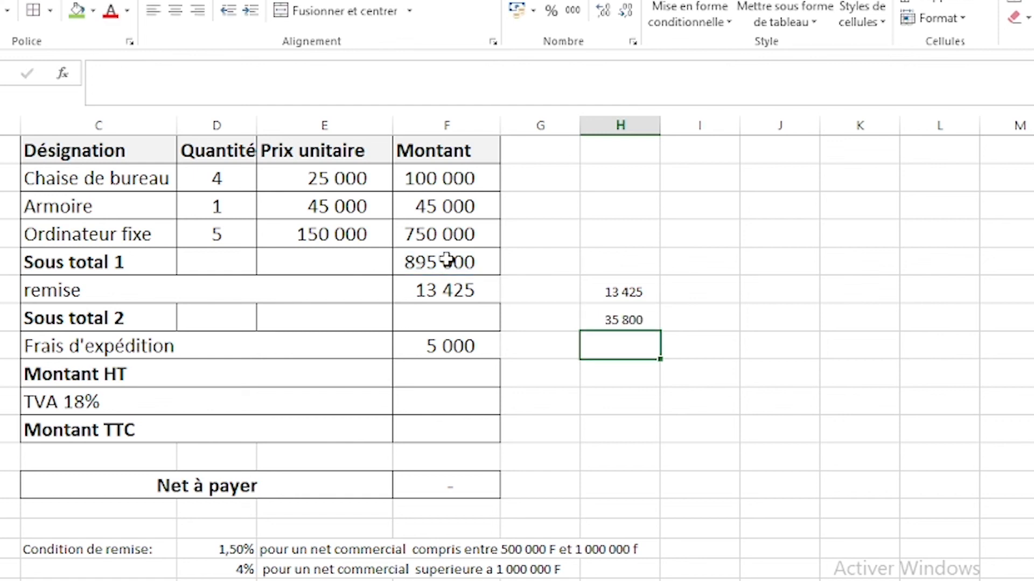
{"action": "left_click", "coordinate": [631, 323]}
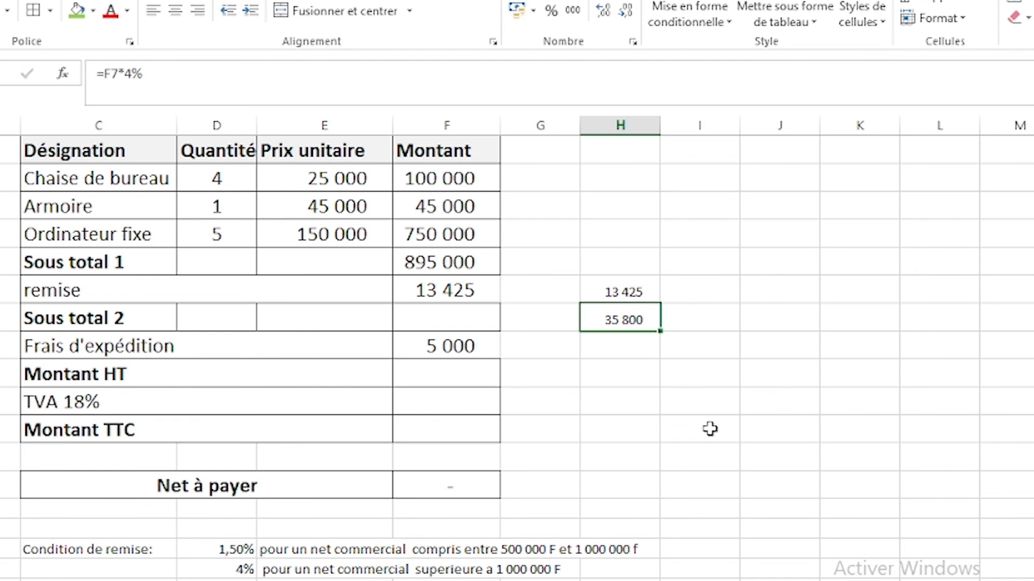
- Review the 1,5% check in H8 and the Sous total 1 formula, and enter =F7-F8 for Sous total 2 in F9
{"action": "left_click", "coordinate": [604, 289]}
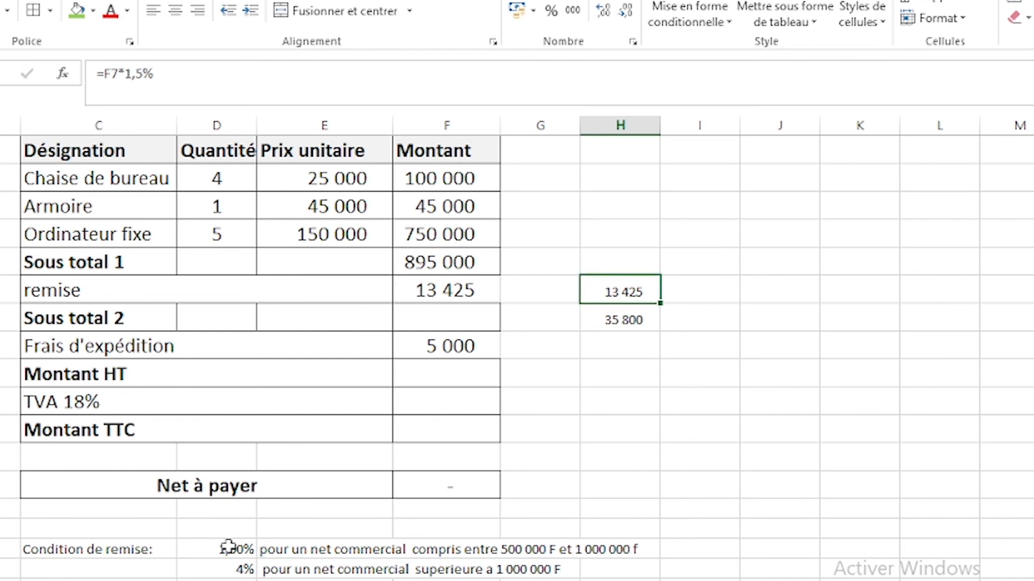
{"action": "left_click", "coordinate": [454, 263]}
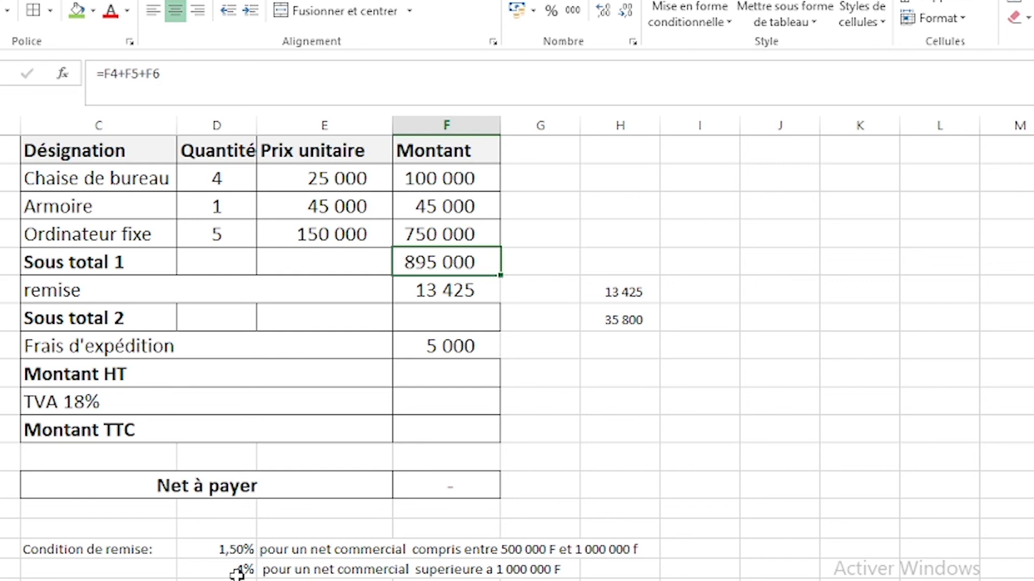
{"action": "left_click", "coordinate": [446, 329]}
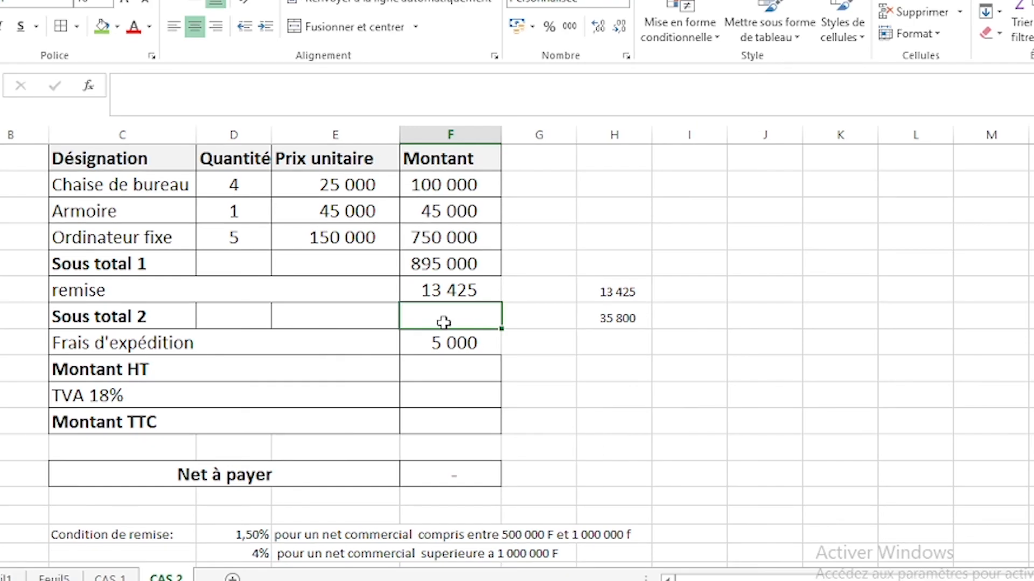
{"action": "type", "text": "="}
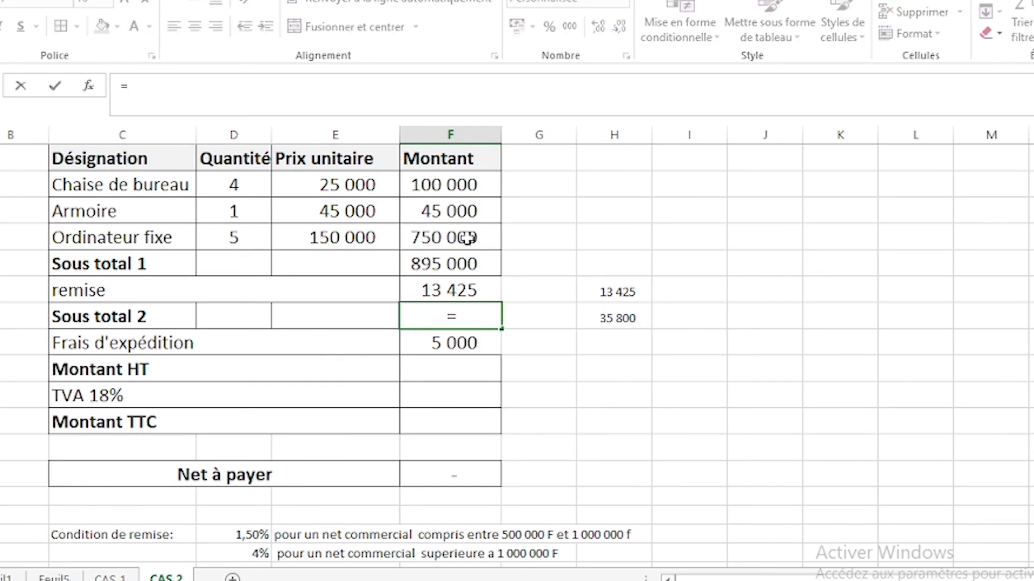
{"action": "left_click", "coordinate": [449, 260]}
{"action": "type", "text": "-"}
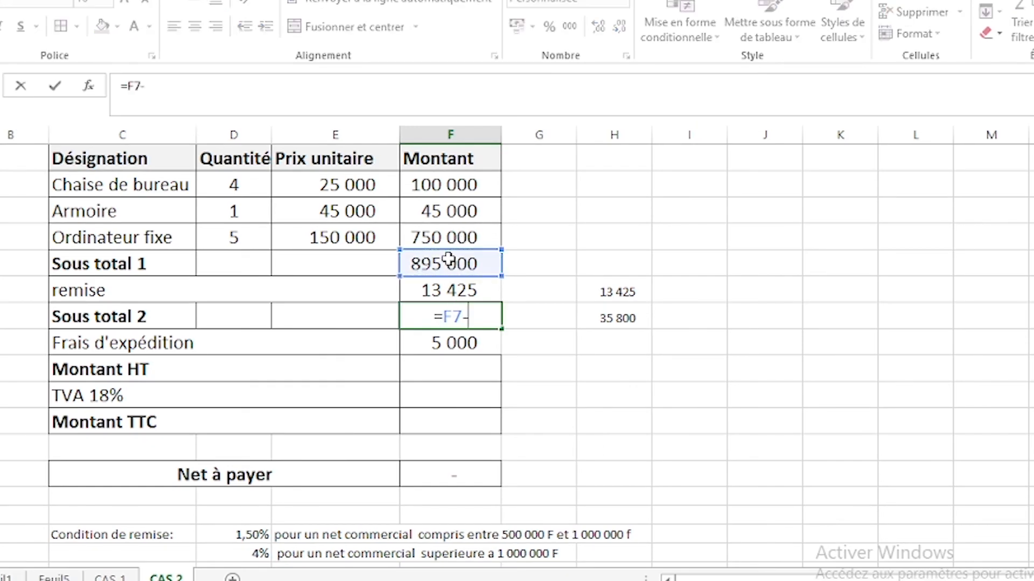
{"action": "left_click", "coordinate": [450, 289]}
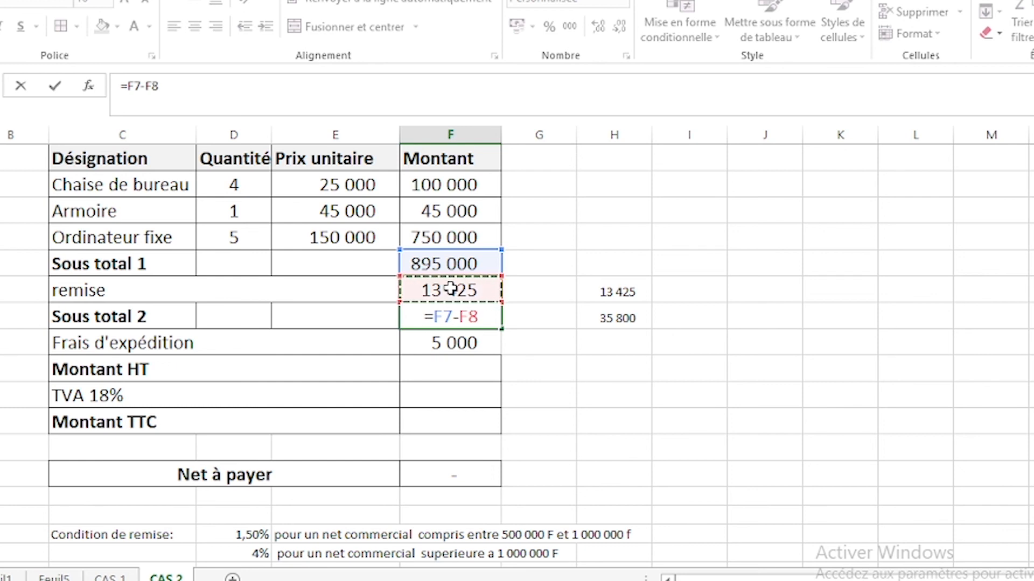
{"action": "key", "text": "Return"}
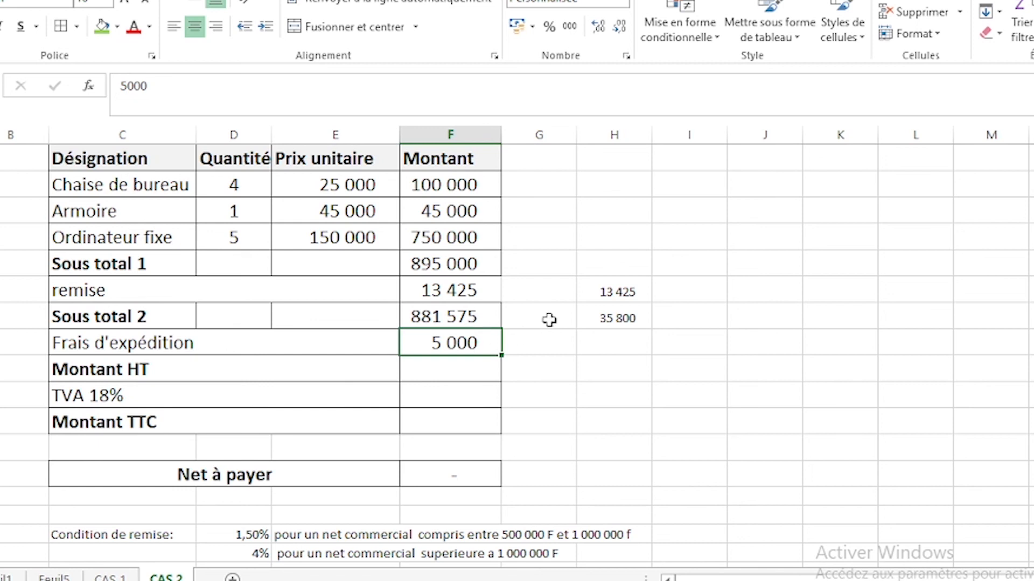
- Calculate Montant HT in F11 with =F9+F10, adding the shipping costs to Sous total 2
{"action": "left_click", "coordinate": [434, 367]}
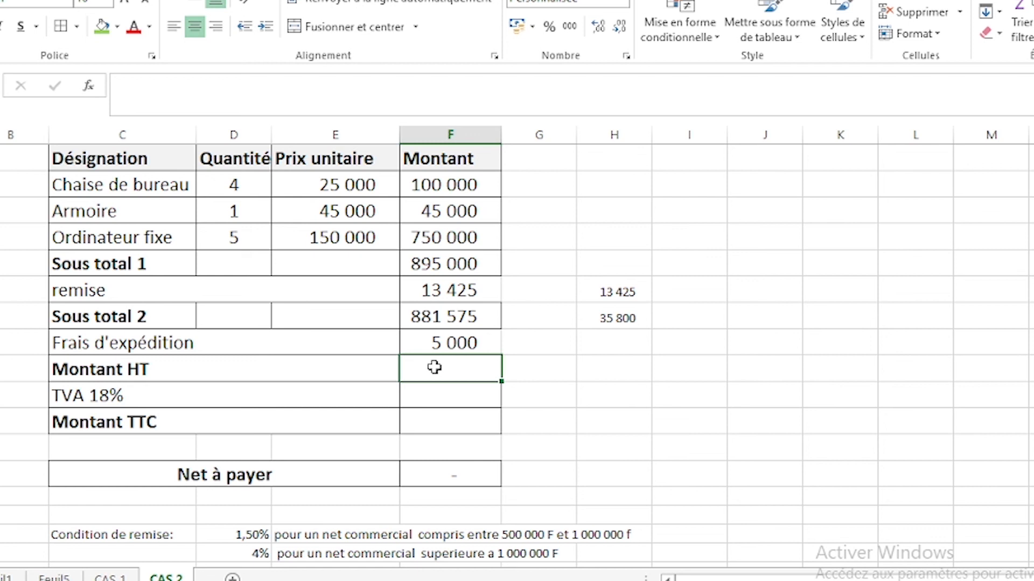
{"action": "type", "text": "="}
{"action": "left_click", "coordinate": [446, 315]}
{"action": "type", "text": "+"}
{"action": "left_click", "coordinate": [459, 341]}
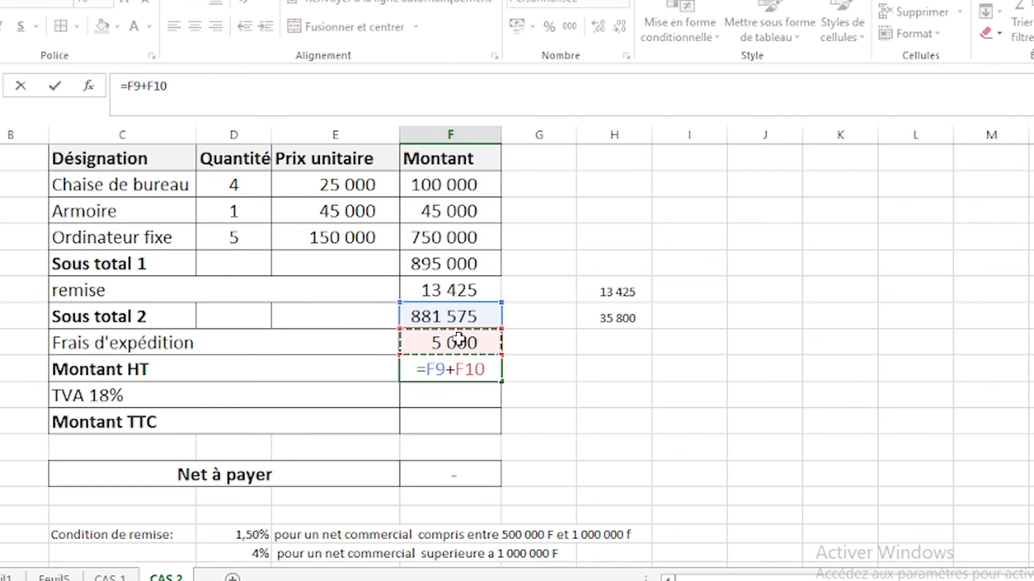
{"action": "key", "text": "Return"}
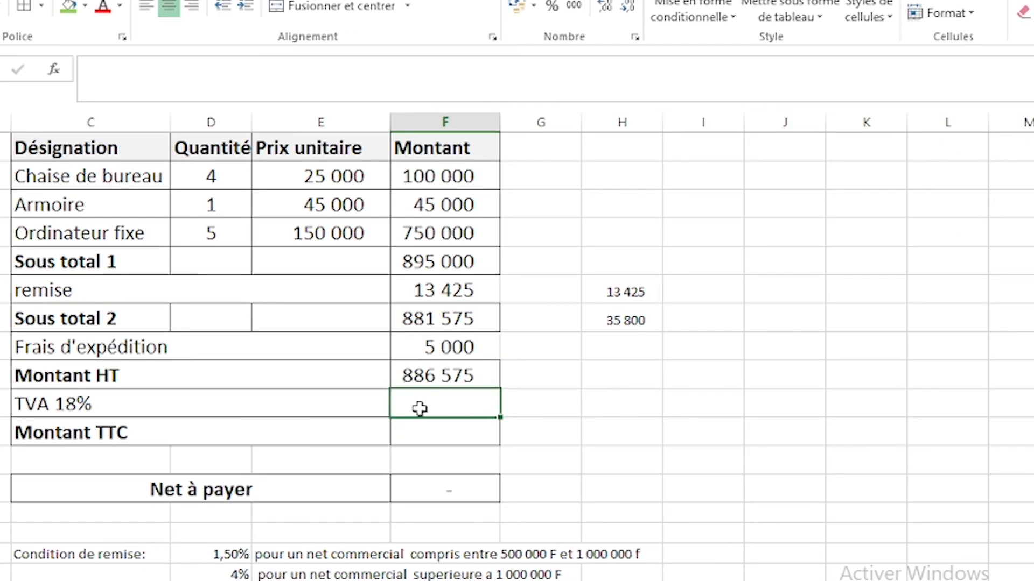
- Calculate the TVA in F12 by applying 18% to Montant HT with =F11*18%
{"action": "type", "text": "="}
{"action": "left_click", "coordinate": [455, 373]}
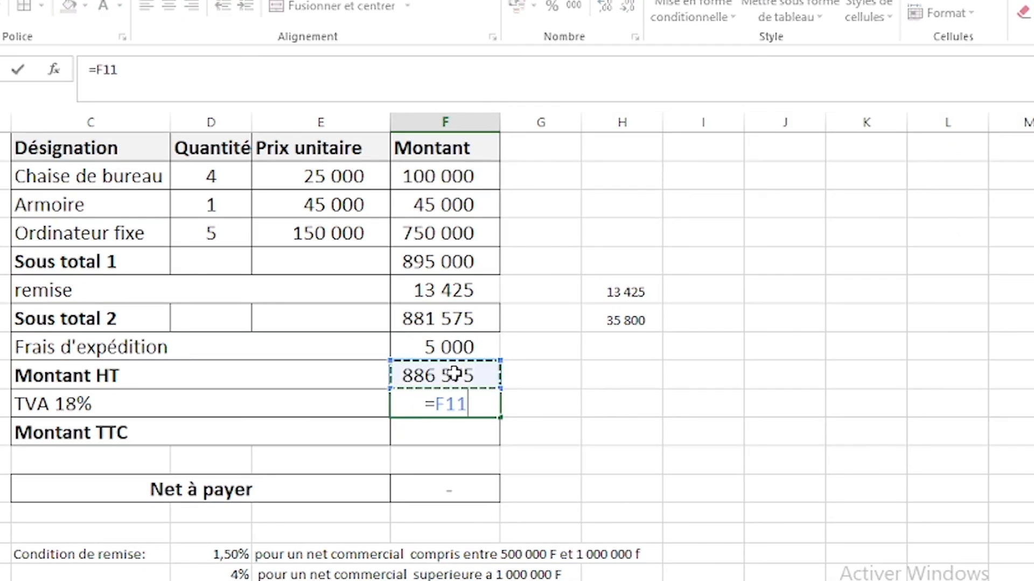
{"action": "type", "text": "*"}
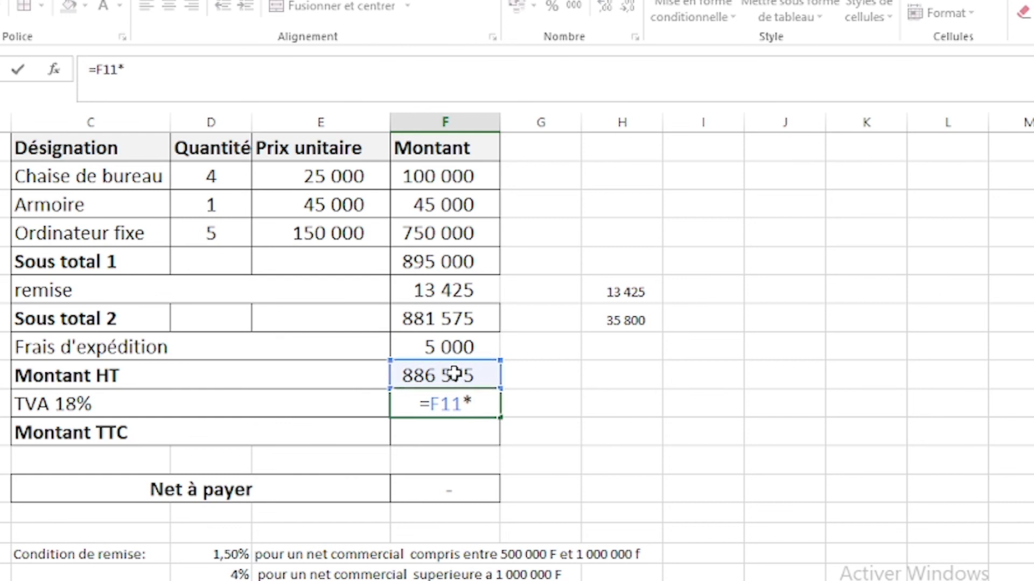
{"action": "type", "text": "18"}
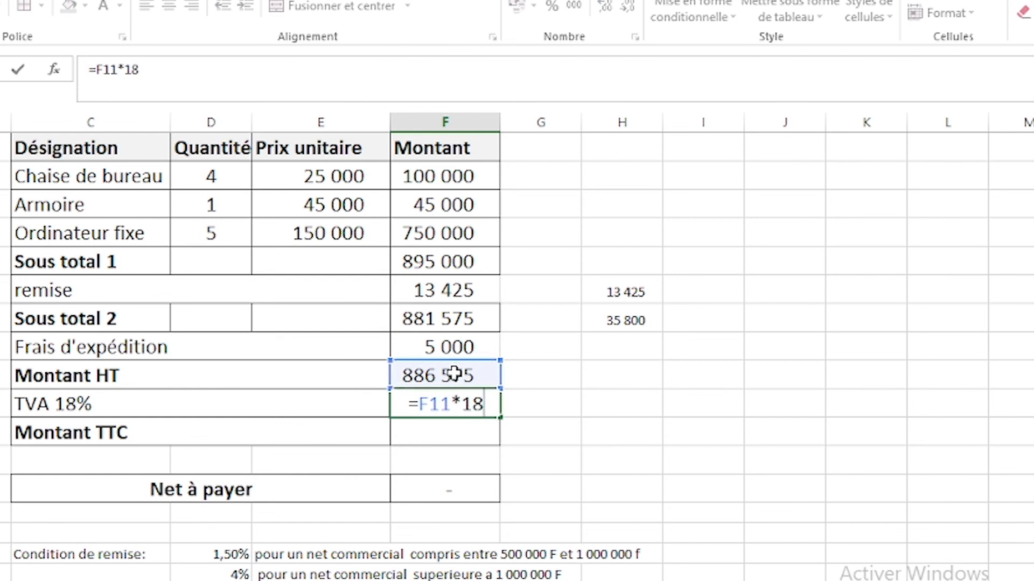
{"action": "type", "text": "%"}
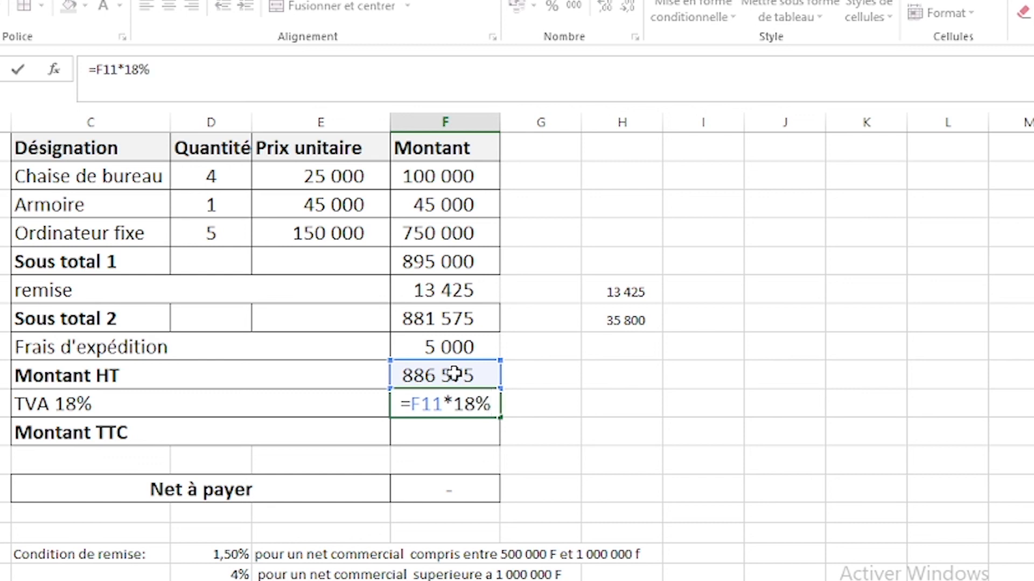
{"action": "key", "text": "Return"}
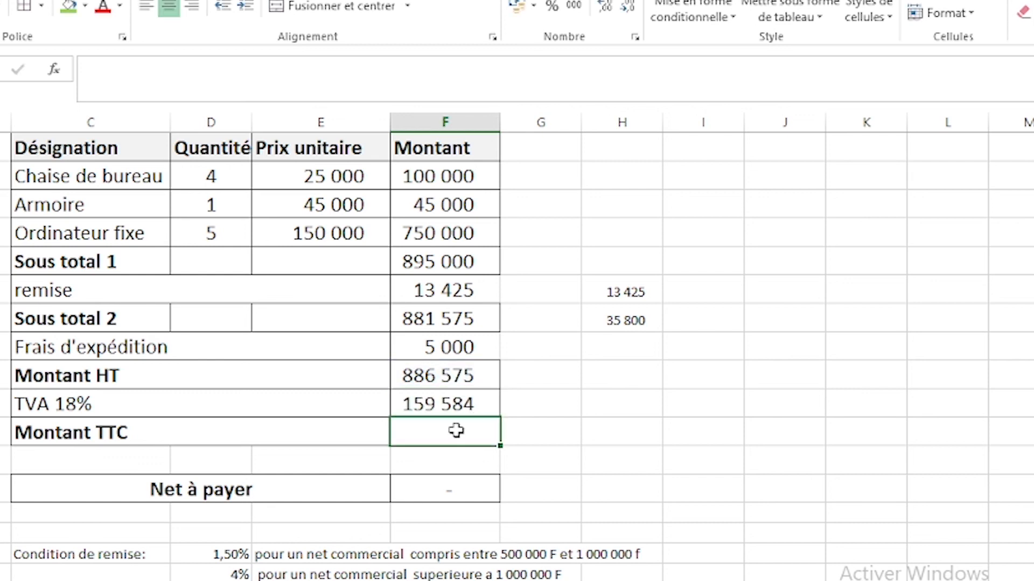
- Calculate Montant TTC in F13 as the sum of F11 and F12, and review the Net à payer formula
{"action": "type", "text": "="}
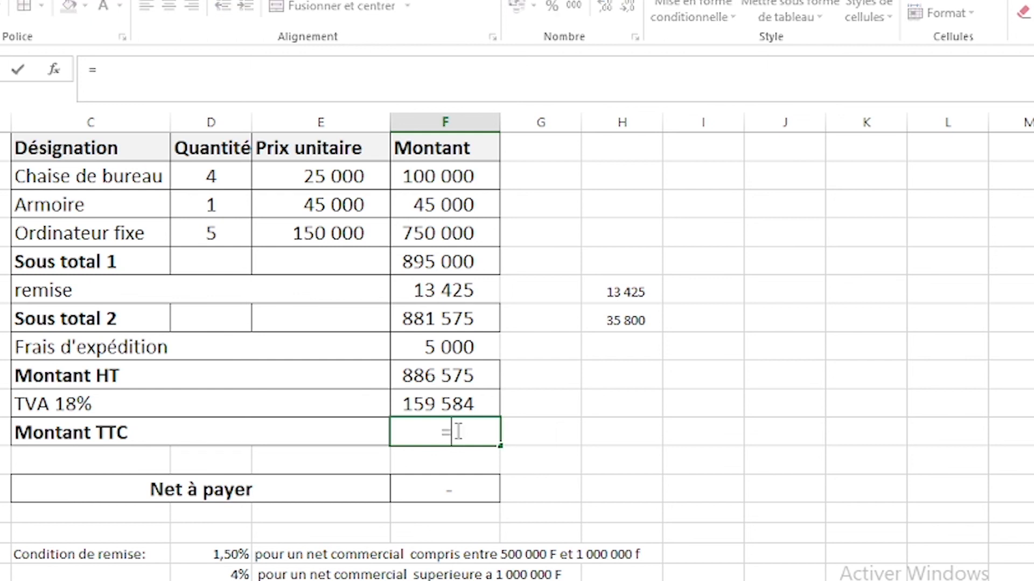
{"action": "left_click", "coordinate": [414, 378]}
{"action": "type", "text": "+"}
{"action": "left_click", "coordinate": [457, 404]}
{"action": "key", "text": "Return"}
{"action": "left_click", "coordinate": [443, 491]}
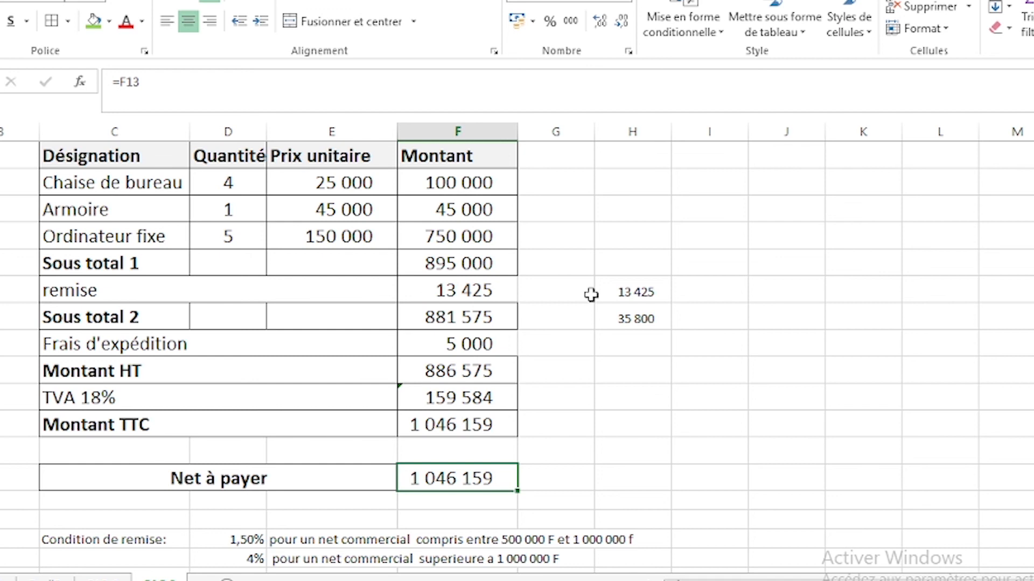
- Set the Armoire quantity in D5 to 4 to test the remise condition above 1 000 000
{"action": "left_click", "coordinate": [233, 210]}
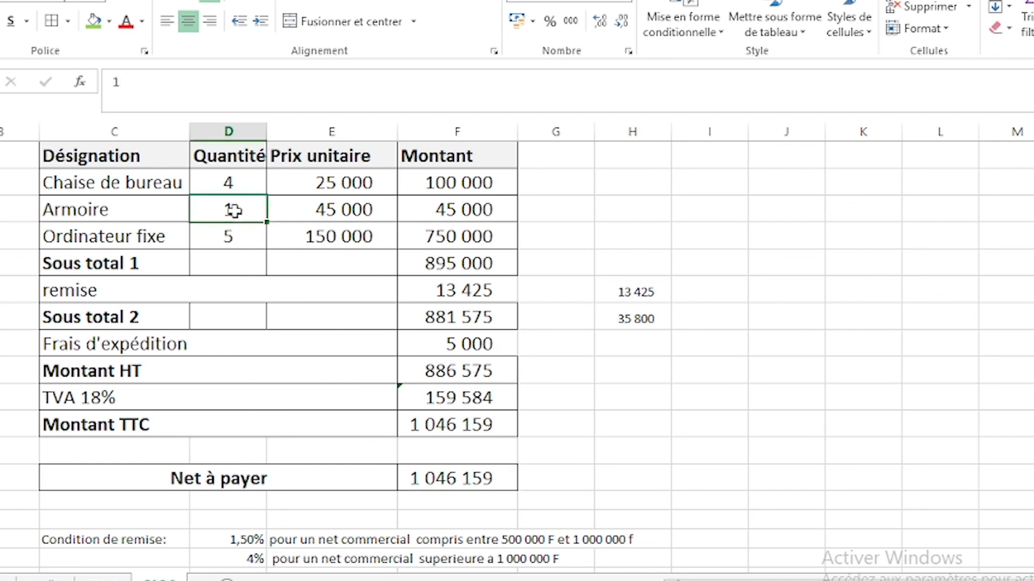
{"action": "type", "text": "4"}
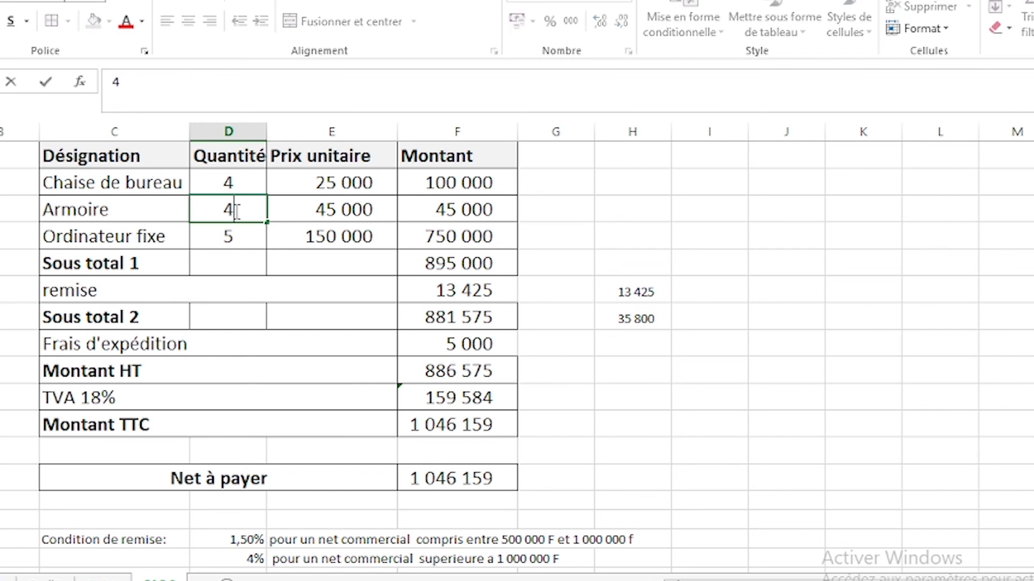
{"action": "key", "text": "Return"}
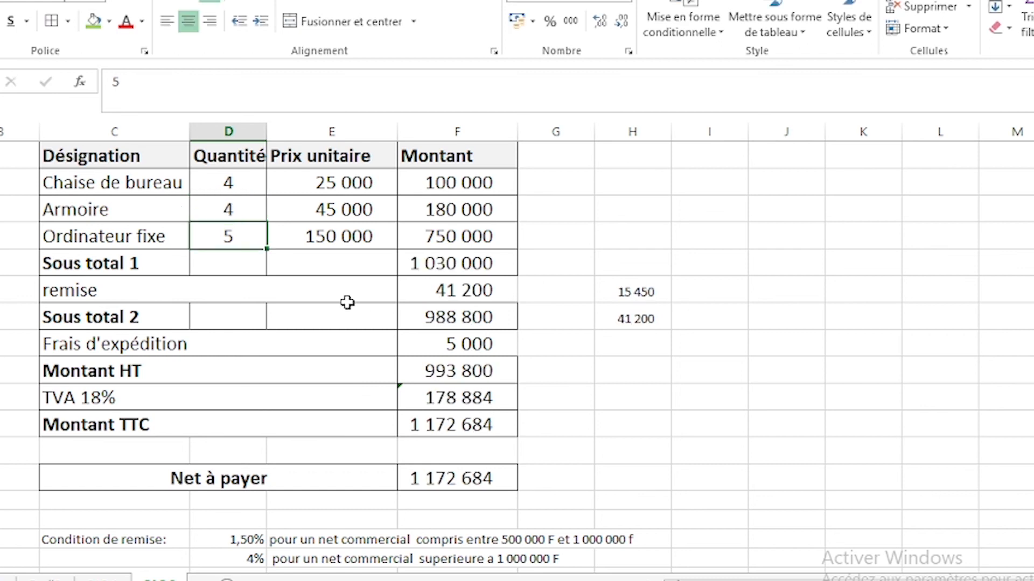
- Review the Sous total 1 formula and the 4% check formula in H9 against the calculated remise
{"action": "left_click", "coordinate": [487, 267]}
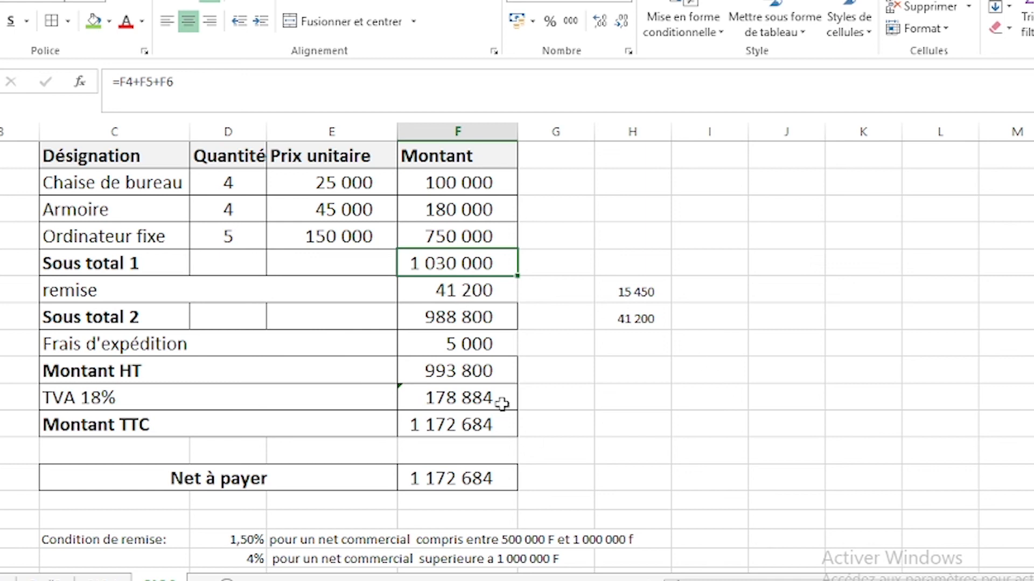
{"action": "left_click", "coordinate": [635, 319]}
{"action": "double_click", "coordinate": [636, 319]}
{"action": "key", "text": "Escape"}
{"action": "double_click", "coordinate": [635, 318]}
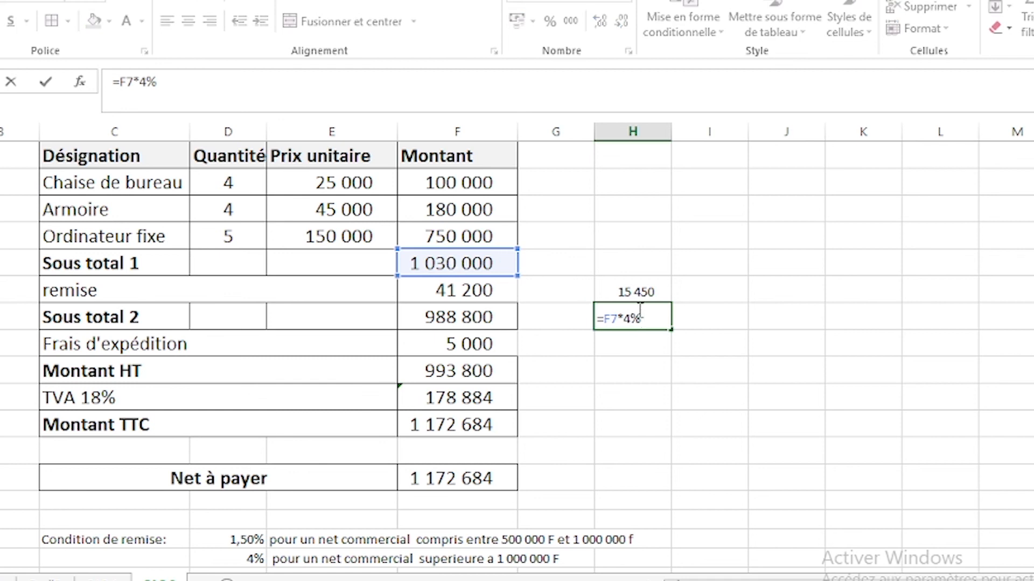
{"action": "key", "text": "Return"}
- Set the Armoire quantity to 2 and compare the remise with the 1,5% check in H8
{"action": "left_click", "coordinate": [235, 205]}
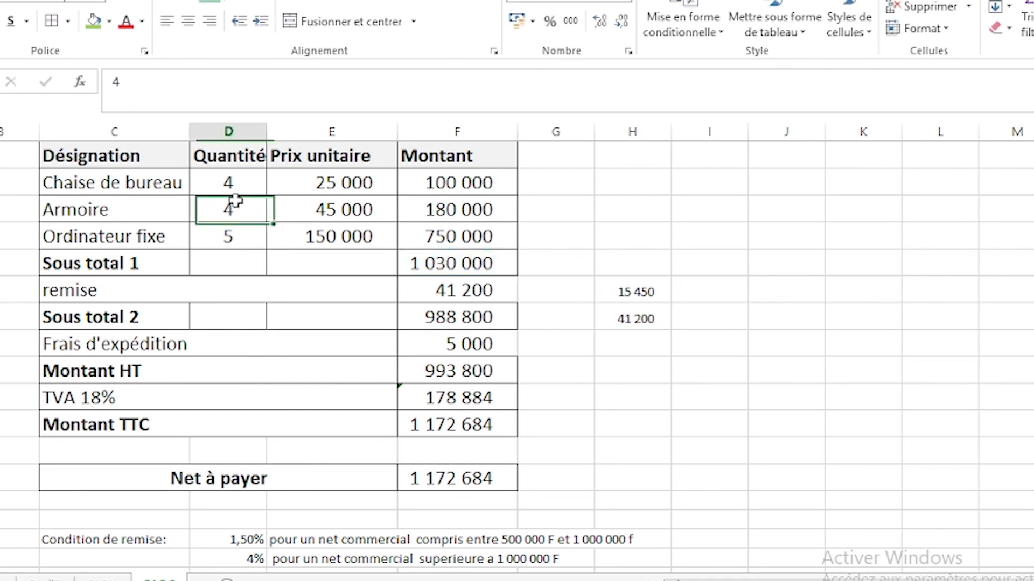
{"action": "type", "text": "2"}
{"action": "key", "text": "Return"}
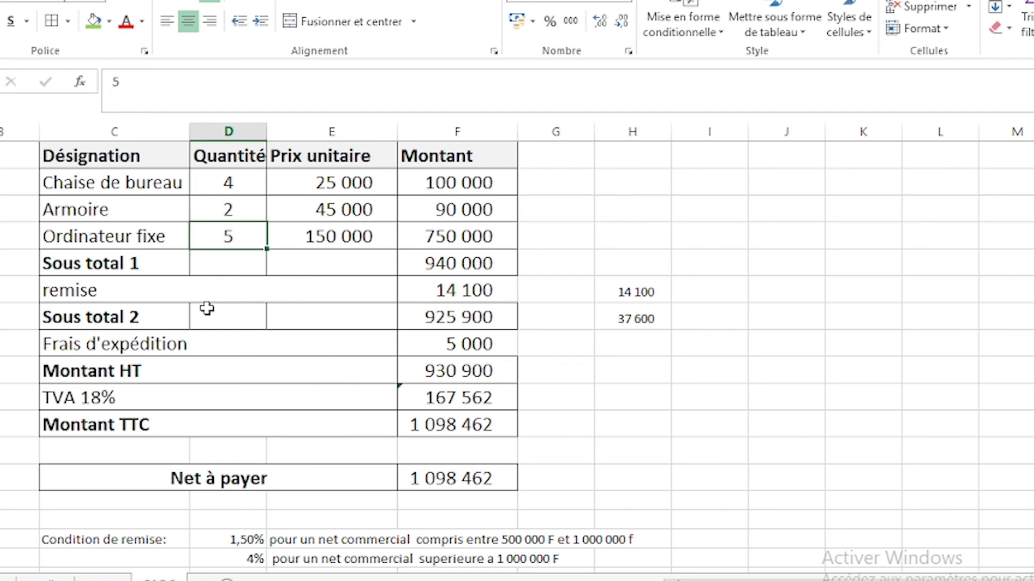
{"action": "left_click", "coordinate": [645, 286]}
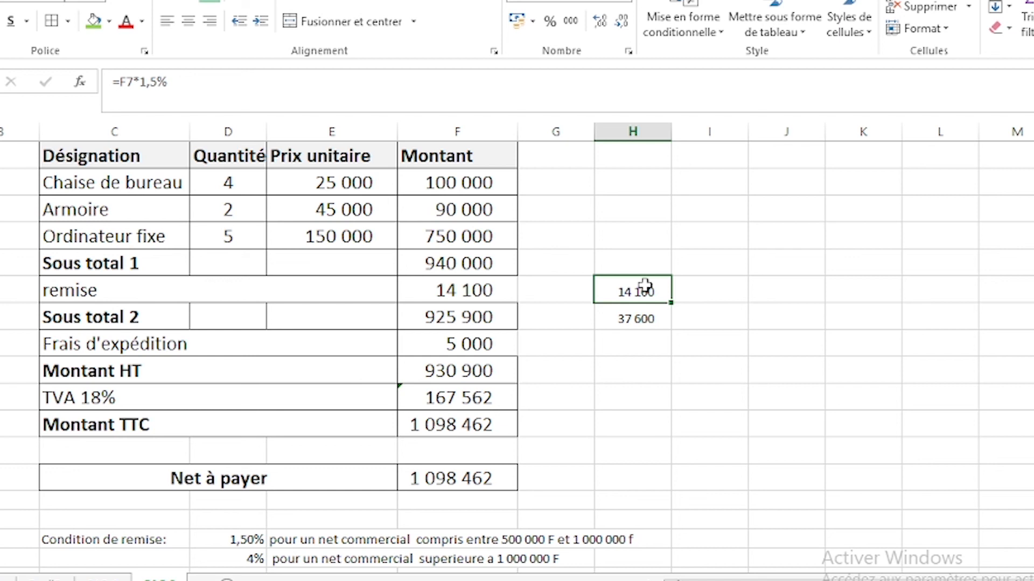
{"action": "scroll", "coordinate": [646, 286], "scroll_direction": "up", "scroll_amount": 1}
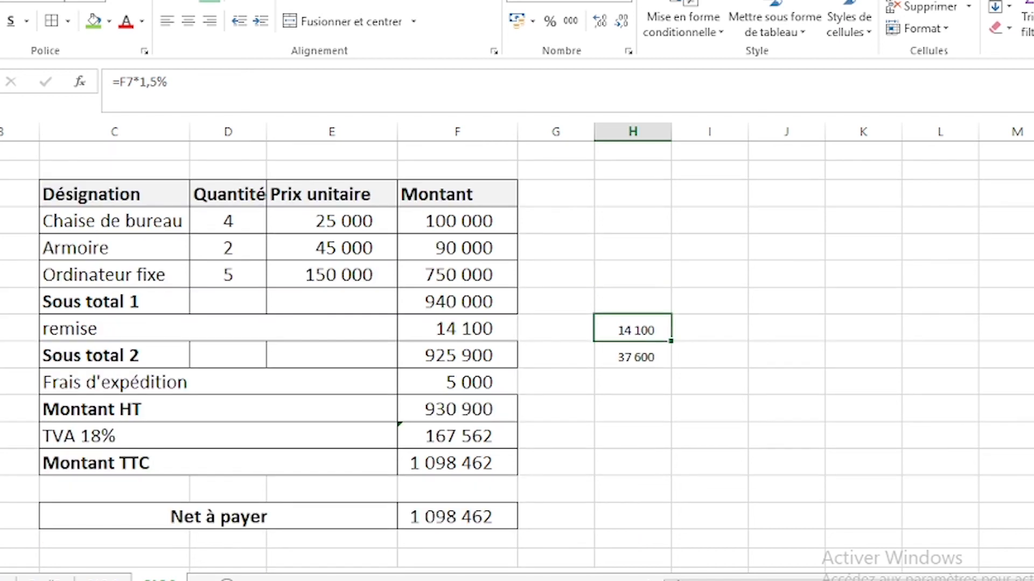